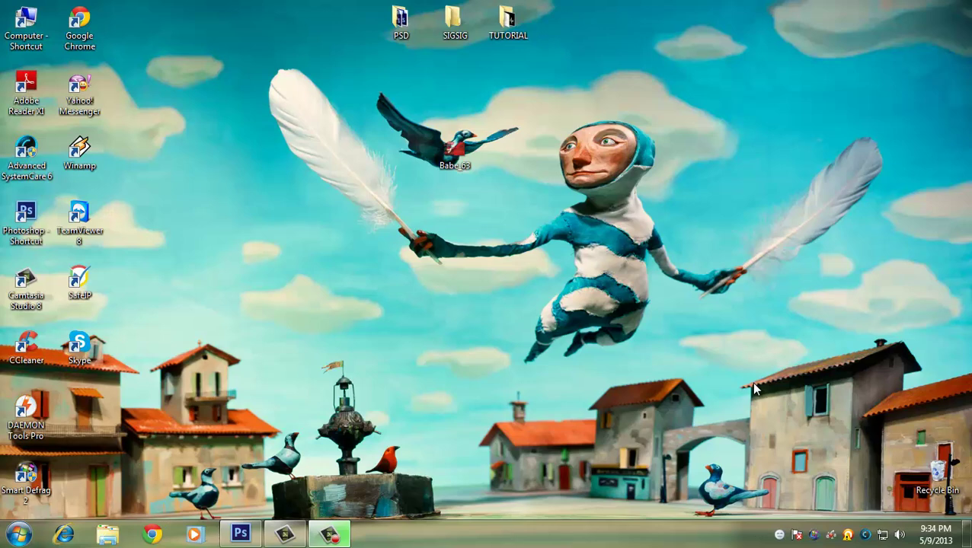
- Refresh the desktop six times from its context menu
right_click(336, 187)
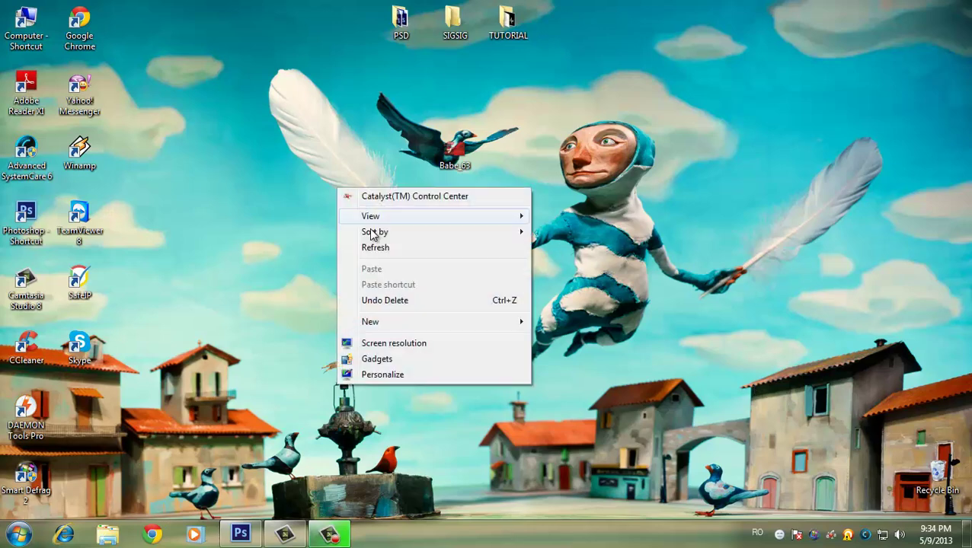
click(373, 247)
right_click(312, 112)
click(351, 166)
right_click(215, 70)
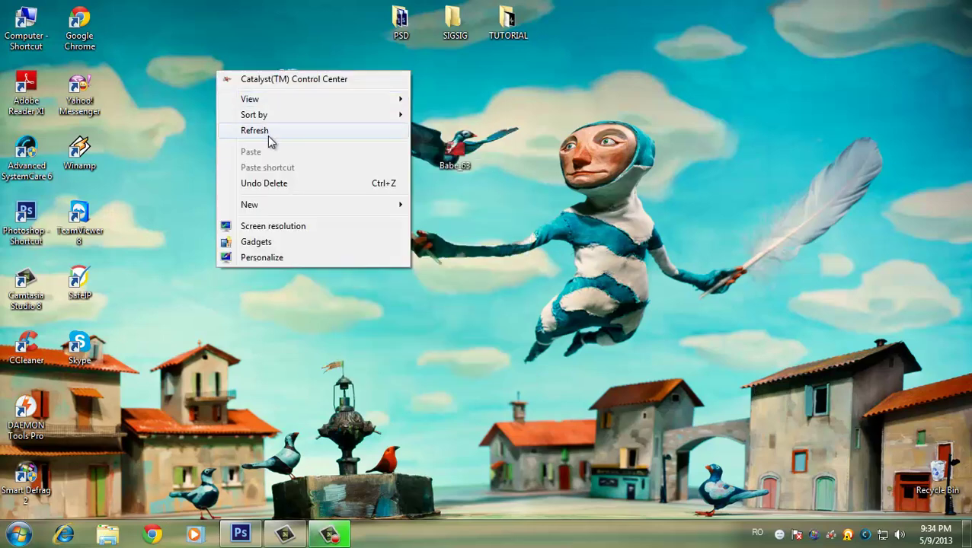
click(266, 138)
right_click(145, 26)
click(183, 86)
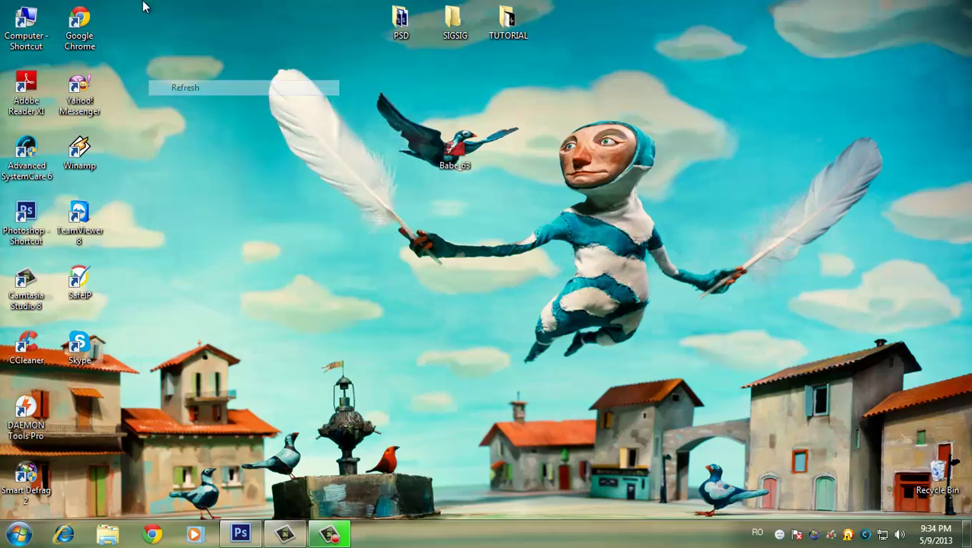
right_click(144, 2)
click(186, 63)
right_click(143, 0)
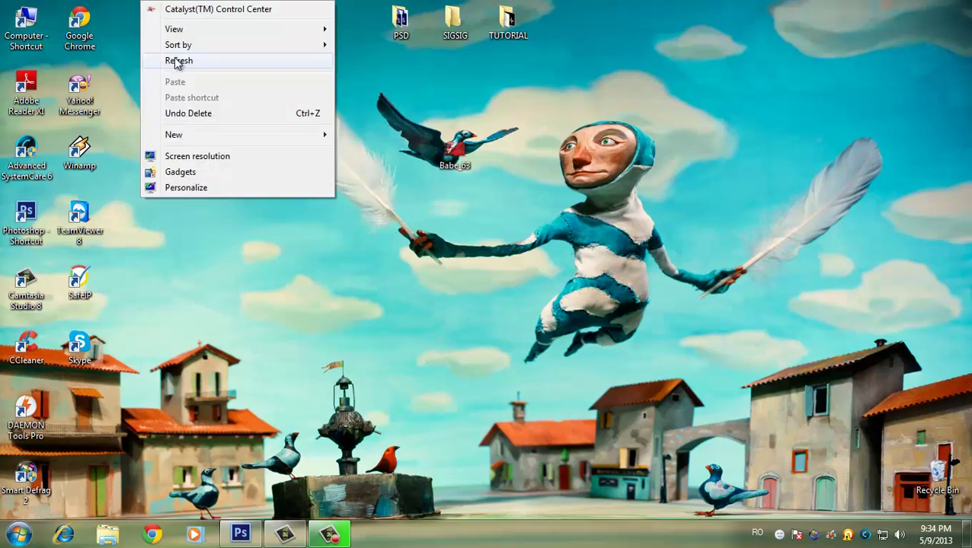
click(181, 61)
- Nudge the Babe_63 icon left, refresh the desktop again, and return to Photoshop
drag(493, 146, 442, 148)
right_click(294, 135)
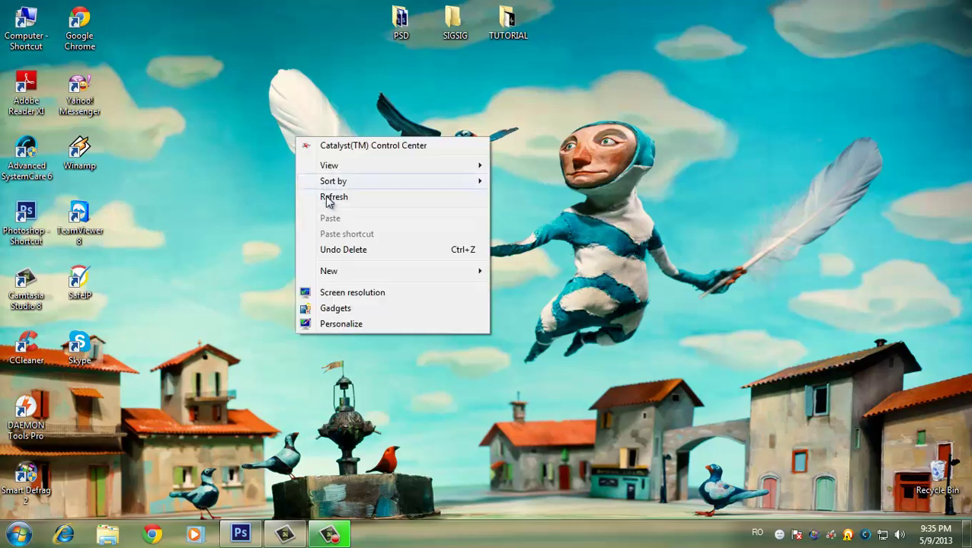
click(334, 197)
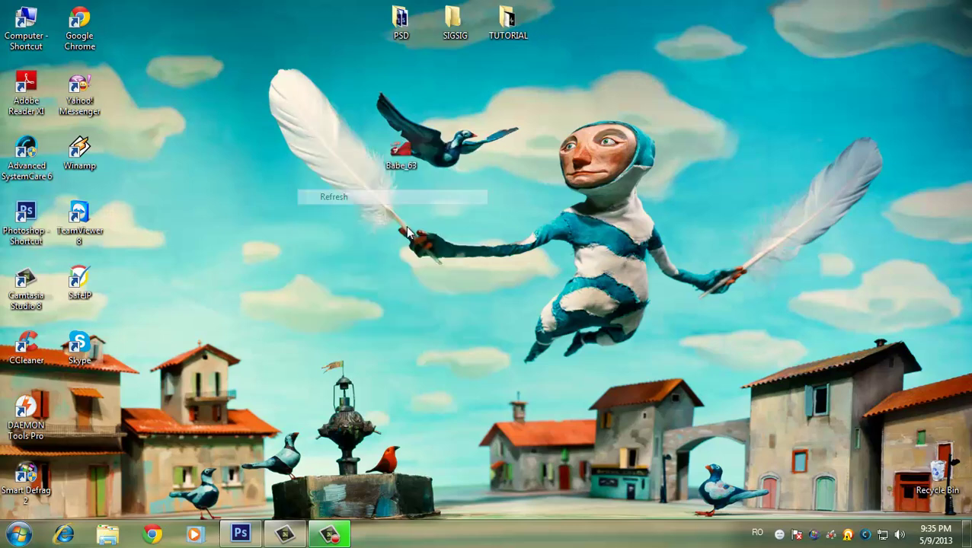
click(241, 534)
- Create a new 460×250 document named SMUDGERed
click(38, 9)
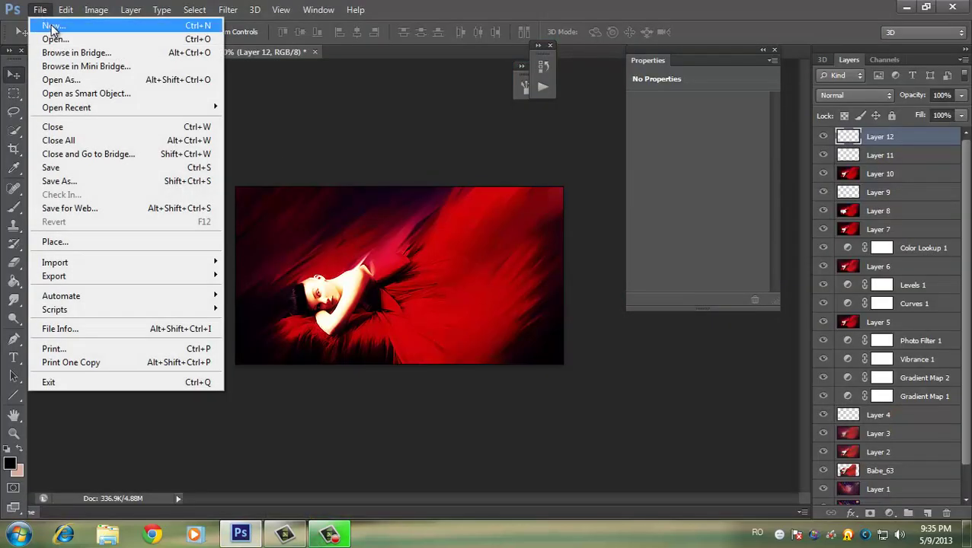
click(50, 27)
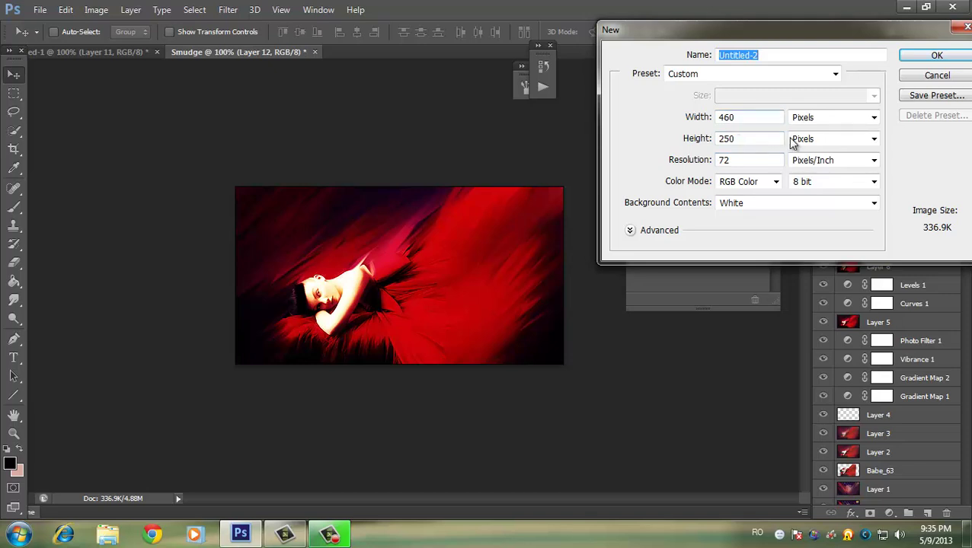
key(BackSpace)
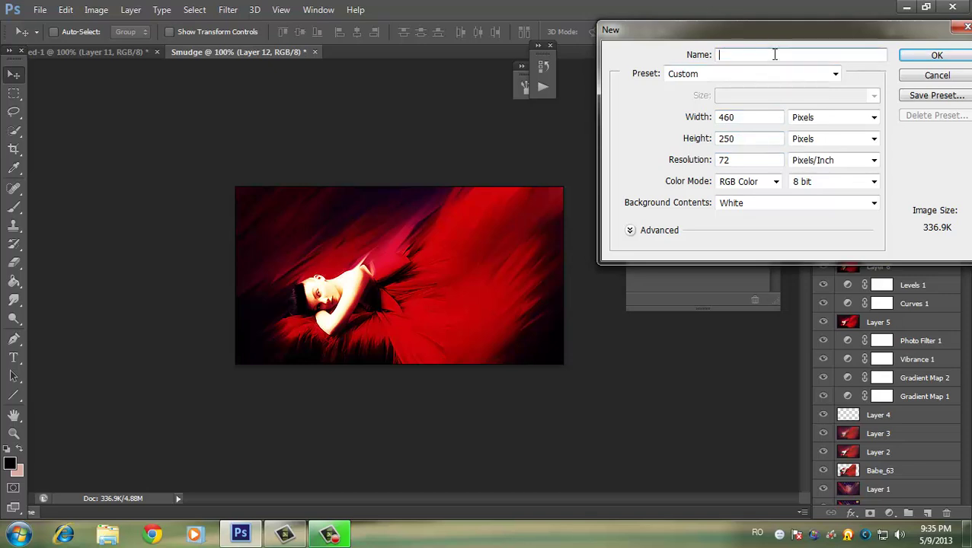
text(SMUDGE )
text(Red)
key(Return)
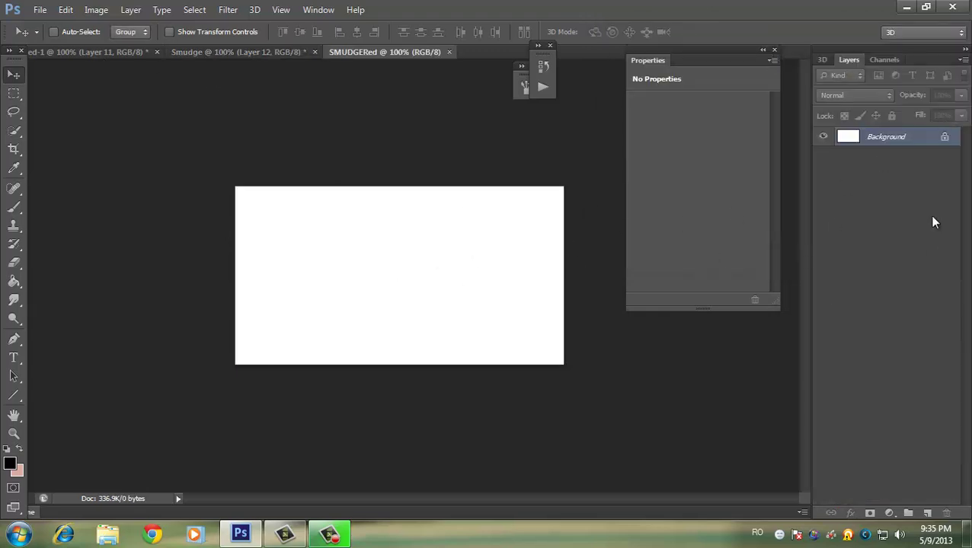
- Convert the Background into Layer 0 and minimize Photoshop to the desktop
double_click(904, 145)
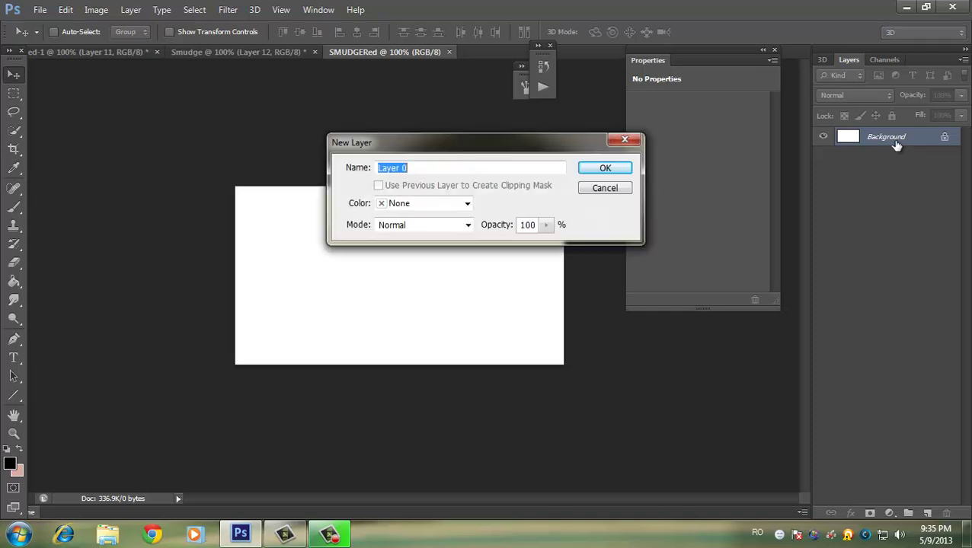
click(617, 172)
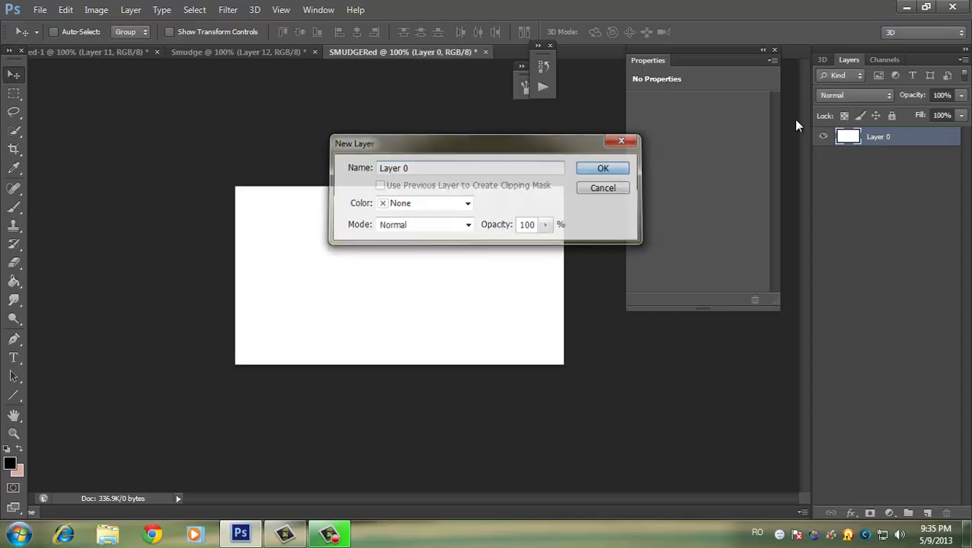
click(906, 7)
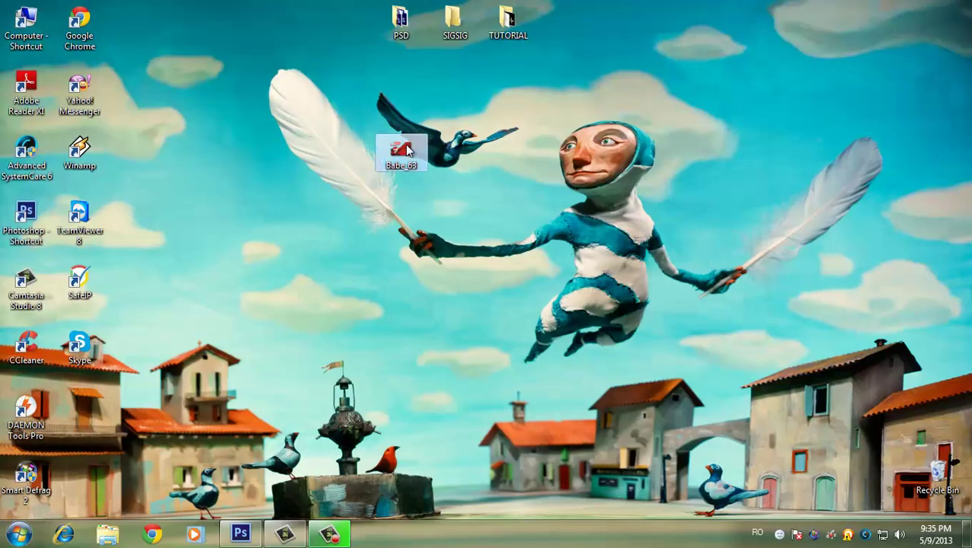
- Place the Babe_63 photo on the canvas, enlarged to about 124% and shifted left
mouse_move(404, 151)
mouse_down()
mouse_move(240, 536)
mouse_move(412, 293)
mouse_up()
drag(594, 167, 630, 108)
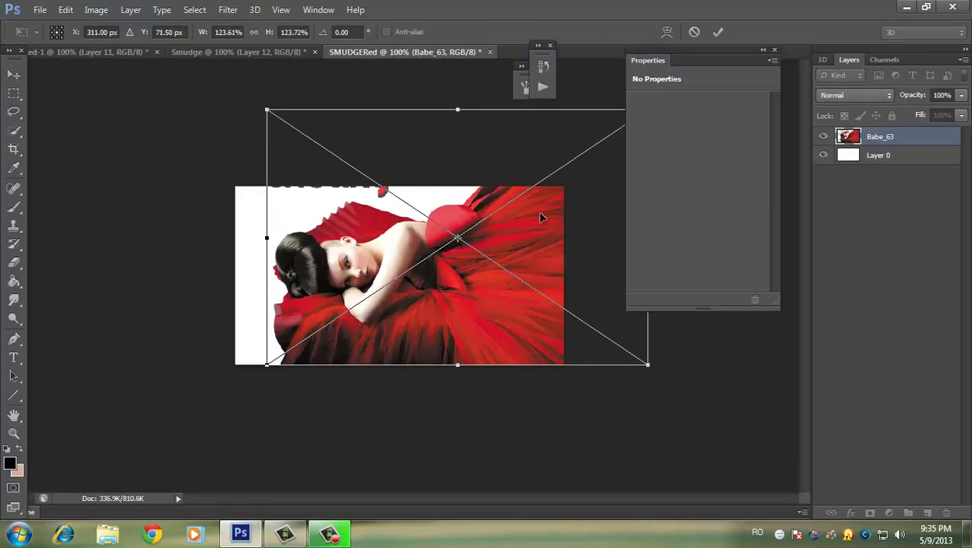
mouse_move(540, 255)
mouse_down()
mouse_move(259, 255)
mouse_move(530, 255)
mouse_up()
key(Return)
- Duplicate the photo layer, flip the copy horizontally, and move it right
key(ctrl+j)
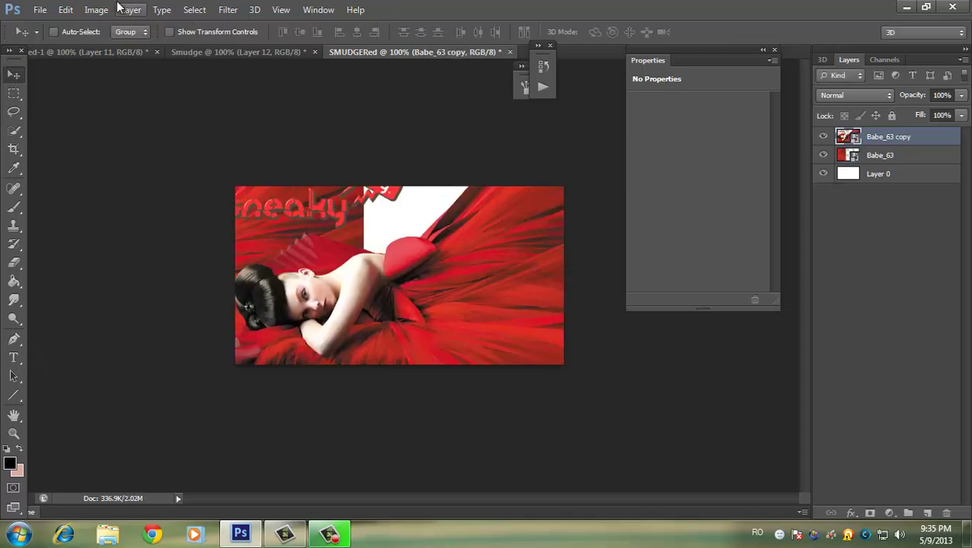
click(66, 9)
click(114, 263)
right_click(493, 250)
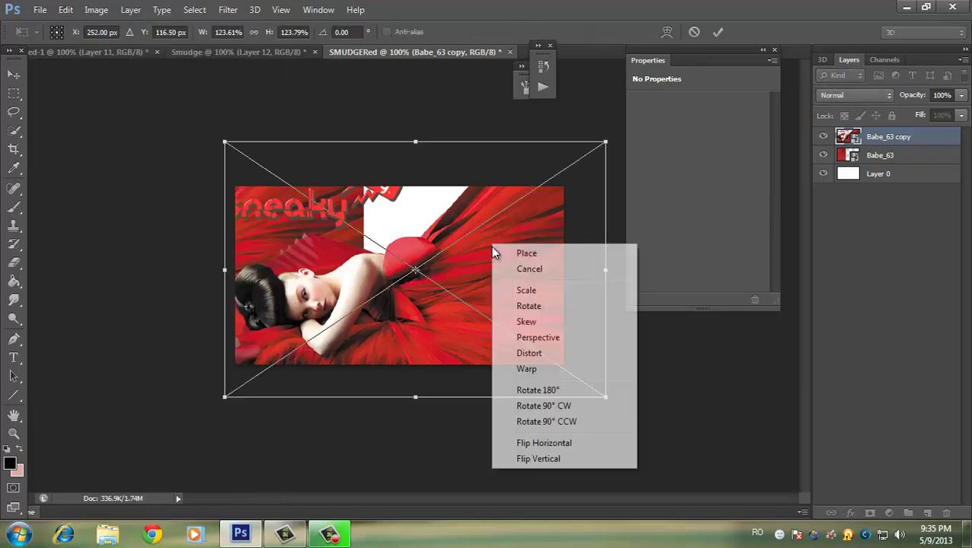
click(565, 443)
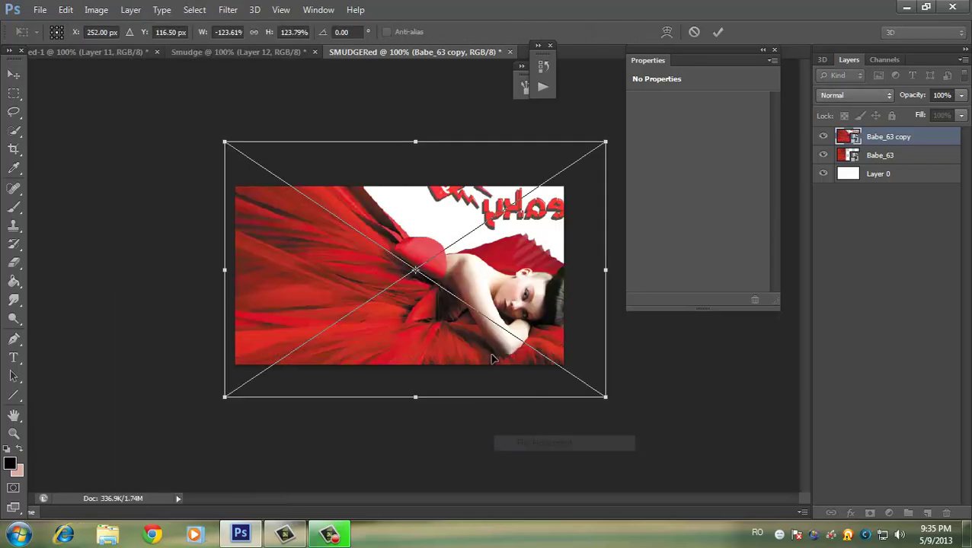
drag(425, 320, 608, 302)
key(Return)
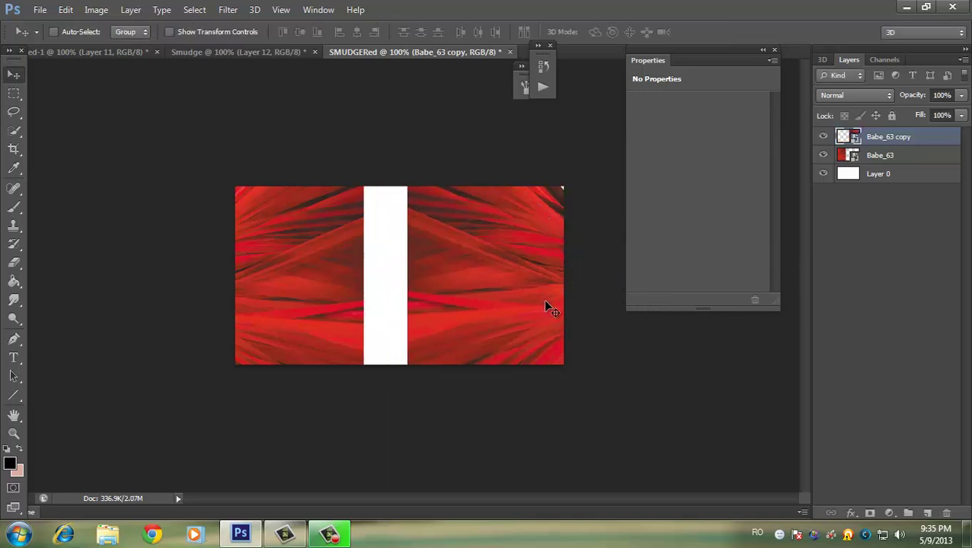
- Duplicate the mirrored copy, rotate it 90° clockwise, reposition it, and add an empty layer
key(ctrl+j)
drag(545, 307, 442, 308)
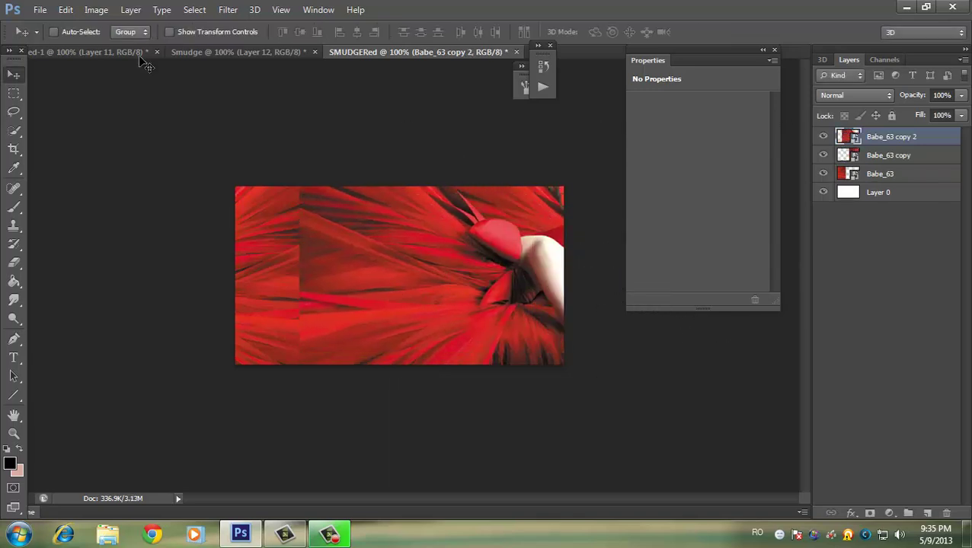
click(67, 9)
click(122, 261)
right_click(424, 258)
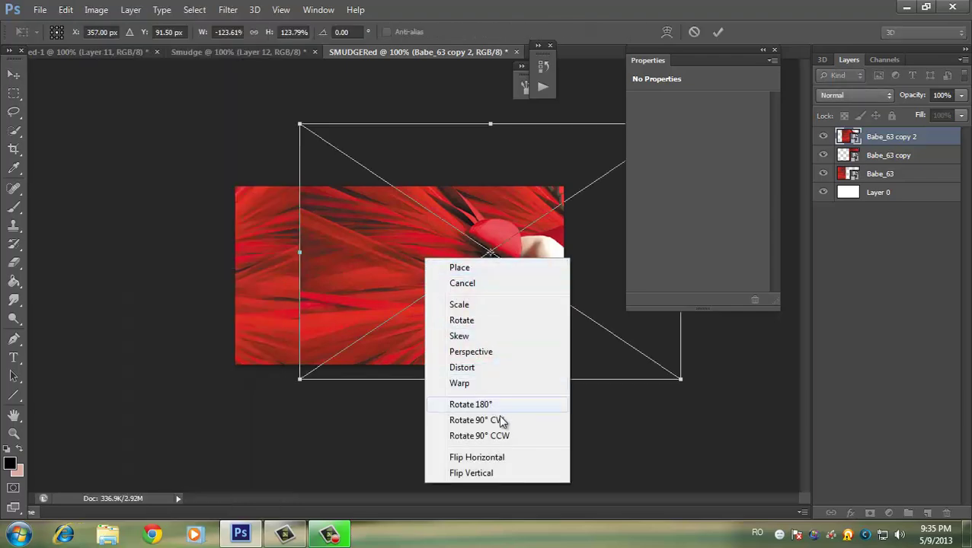
click(489, 420)
mouse_move(488, 272)
mouse_down()
mouse_move(416, 397)
mouse_move(421, 384)
mouse_up()
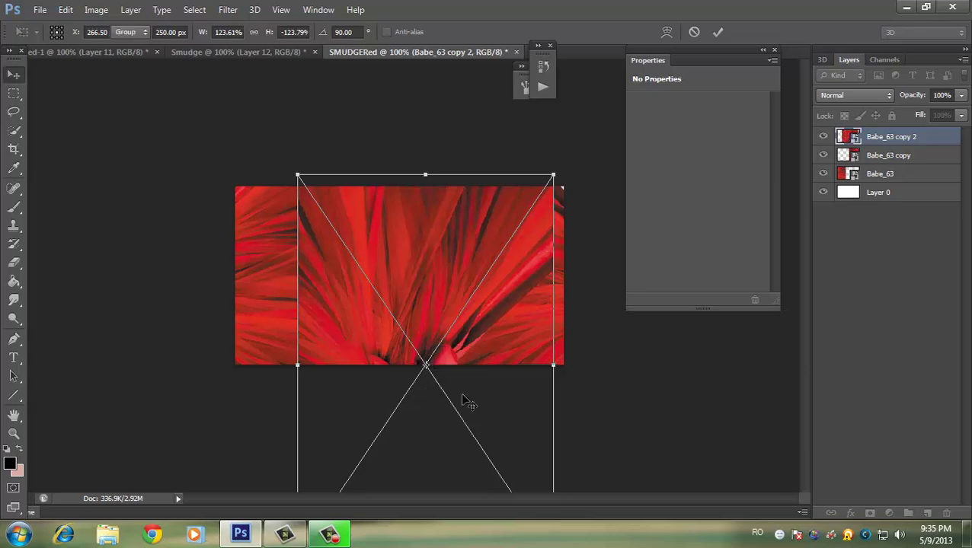
key(Return)
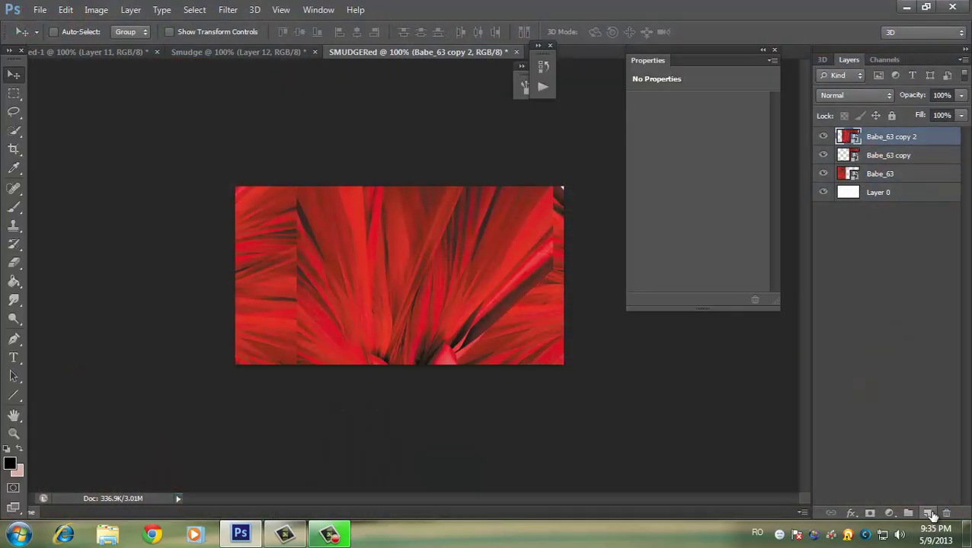
click(927, 513)
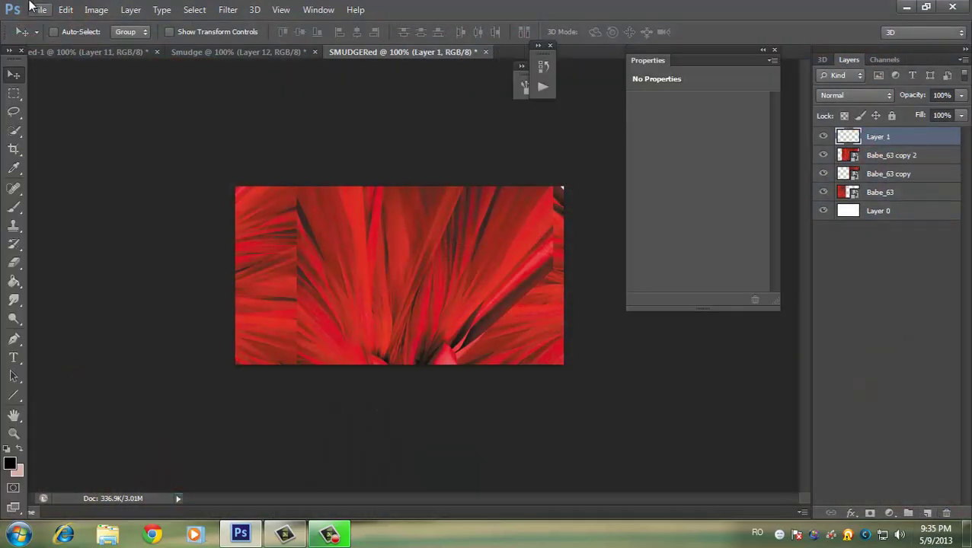
- Copy the merged picture into Layer 1 with Apply Image
click(89, 11)
click(133, 217)
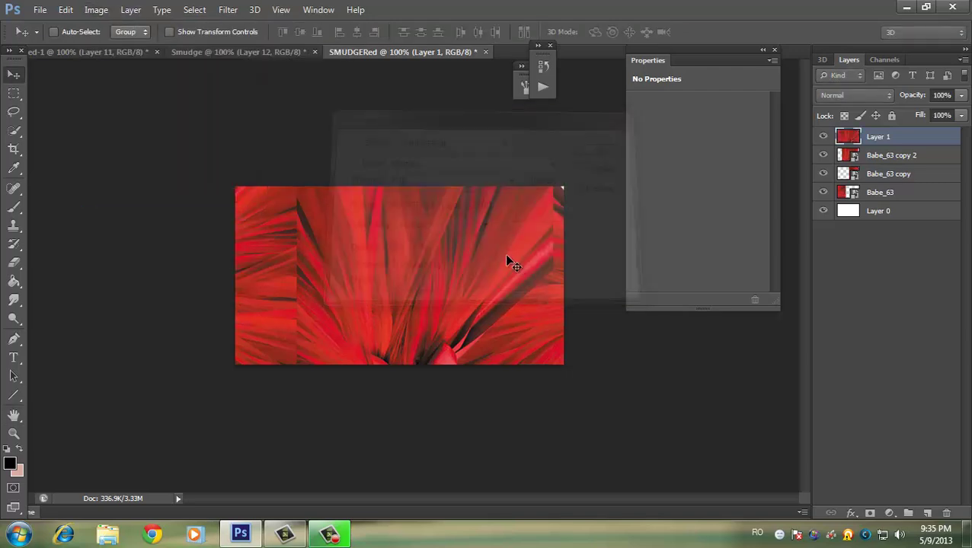
key(Return)
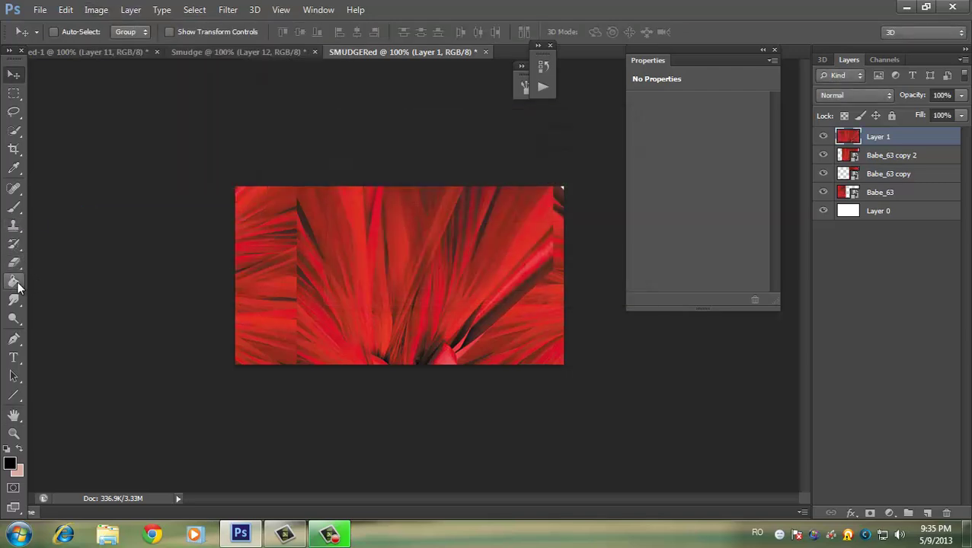
- Smudge the dark diagonal streaks and top-right notch on the right side
click(16, 300)
right_click(18, 304)
click(16, 304)
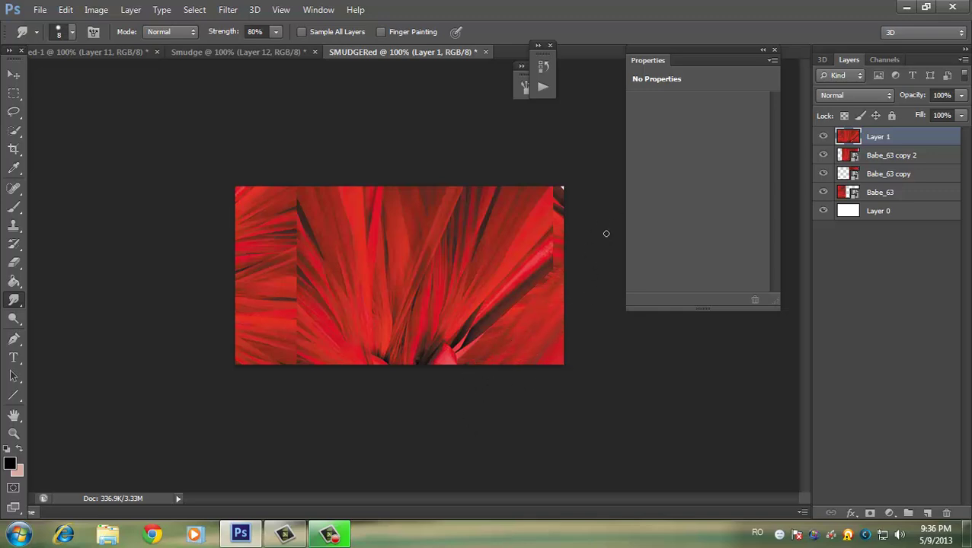
drag(606, 233, 503, 313)
drag(594, 198, 453, 346)
mouse_move(566, 205)
mouse_down()
mouse_move(457, 347)
mouse_move(457, 335)
mouse_up()
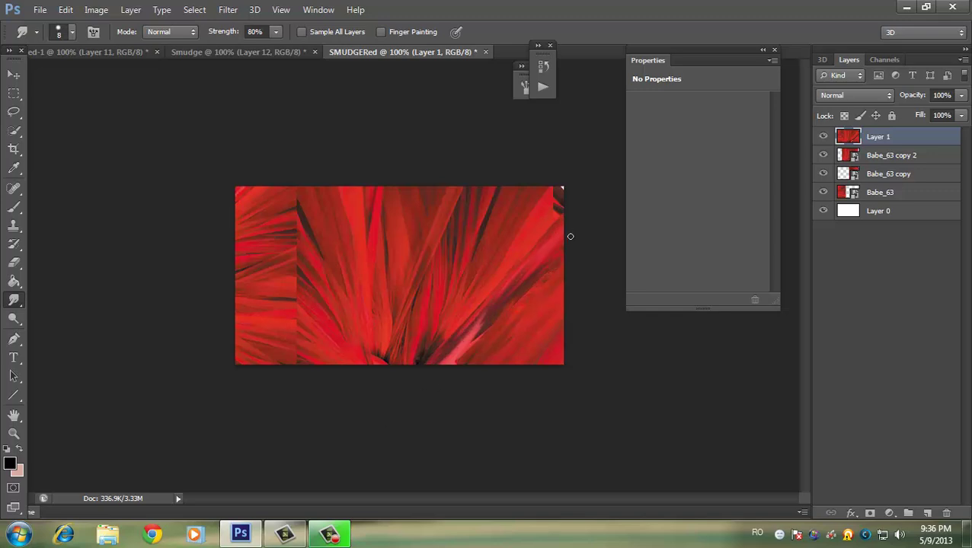
mouse_move(562, 192)
mouse_down()
mouse_move(571, 158)
mouse_move(443, 338)
mouse_up()
- Blend streaks toward the lower middle and smooth the hard left edge and upper-left dark marks
drag(519, 239, 431, 364)
mouse_move(472, 305)
mouse_down()
mouse_move(403, 356)
mouse_move(427, 340)
mouse_up()
drag(487, 198, 387, 377)
drag(481, 228, 379, 379)
mouse_move(486, 196)
mouse_down()
mouse_move(375, 373)
mouse_move(423, 275)
mouse_move(384, 346)
mouse_up()
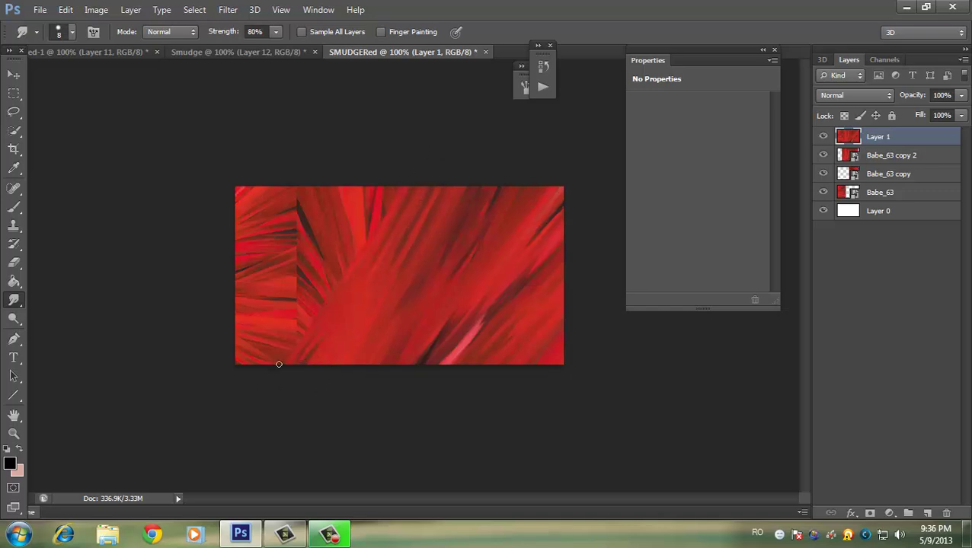
key(ctrl+z)
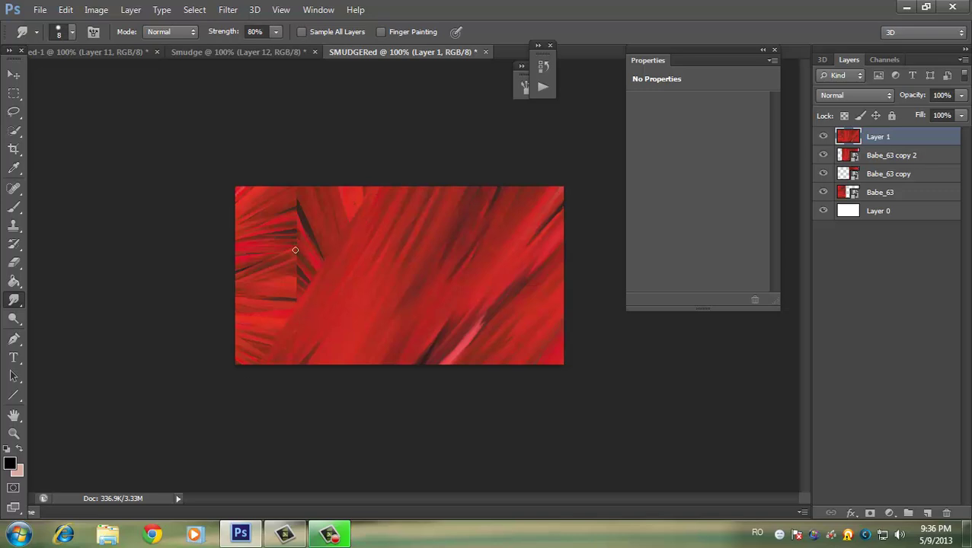
drag(232, 371, 318, 287)
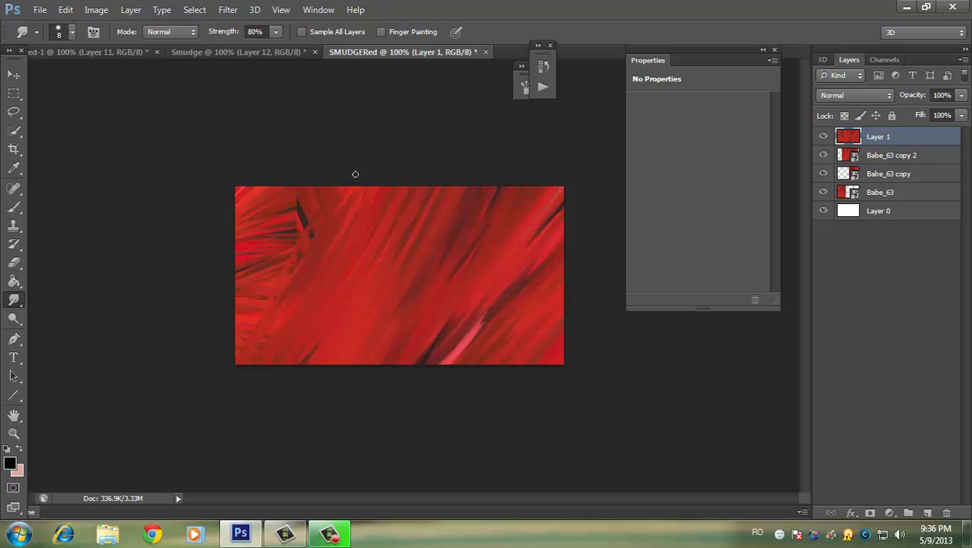
drag(303, 212, 232, 315)
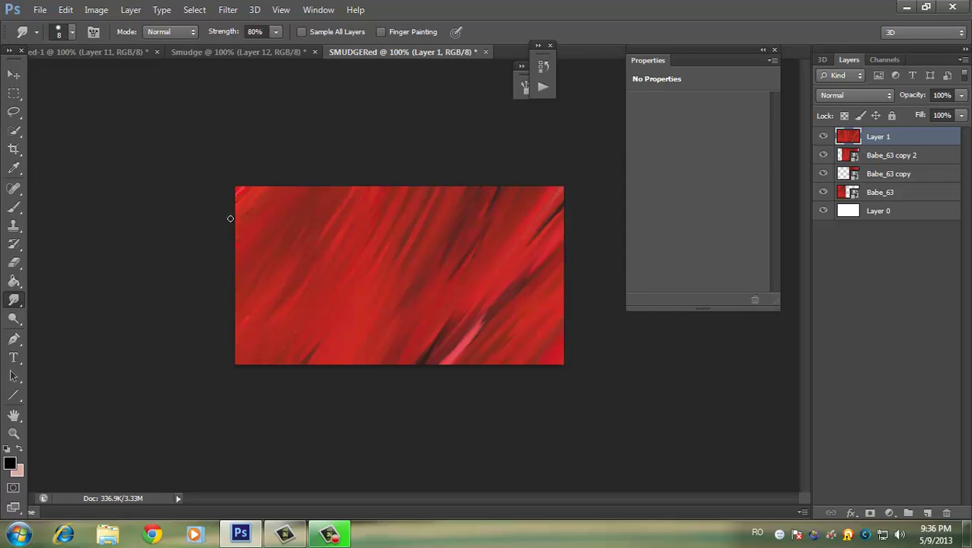
click(14, 76)
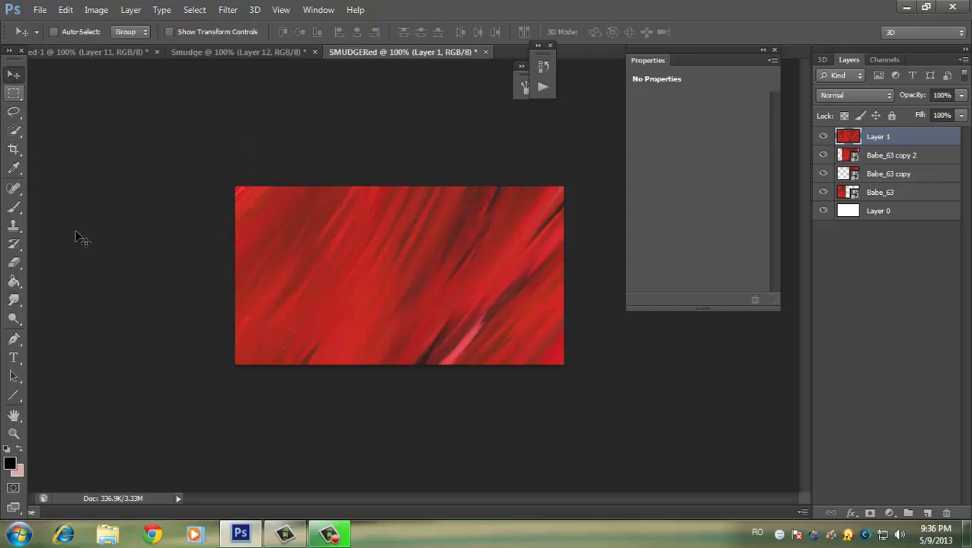
- Place the Babe_63 photo from the desktop over the streaks
click(240, 533)
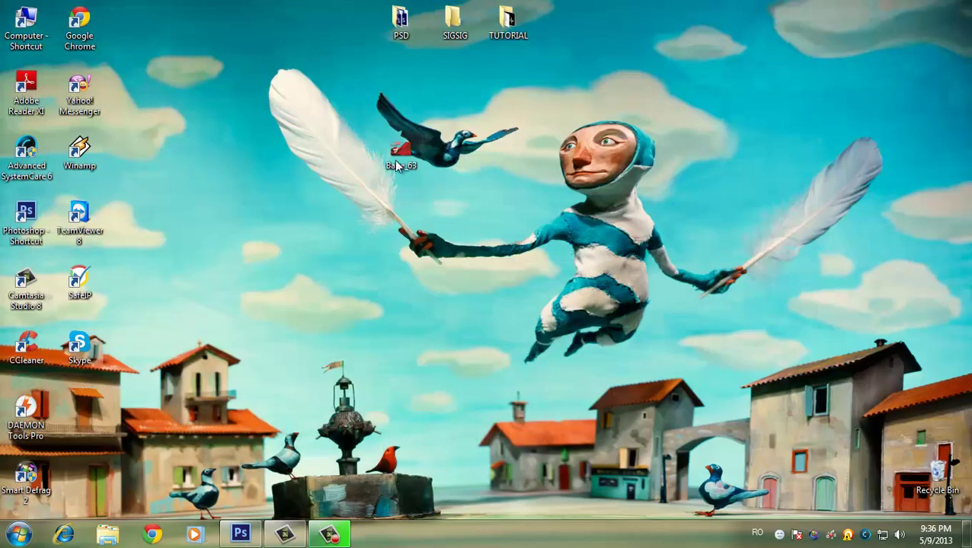
mouse_move(401, 148)
mouse_down()
mouse_move(250, 523)
mouse_move(466, 318)
mouse_move(403, 320)
mouse_up()
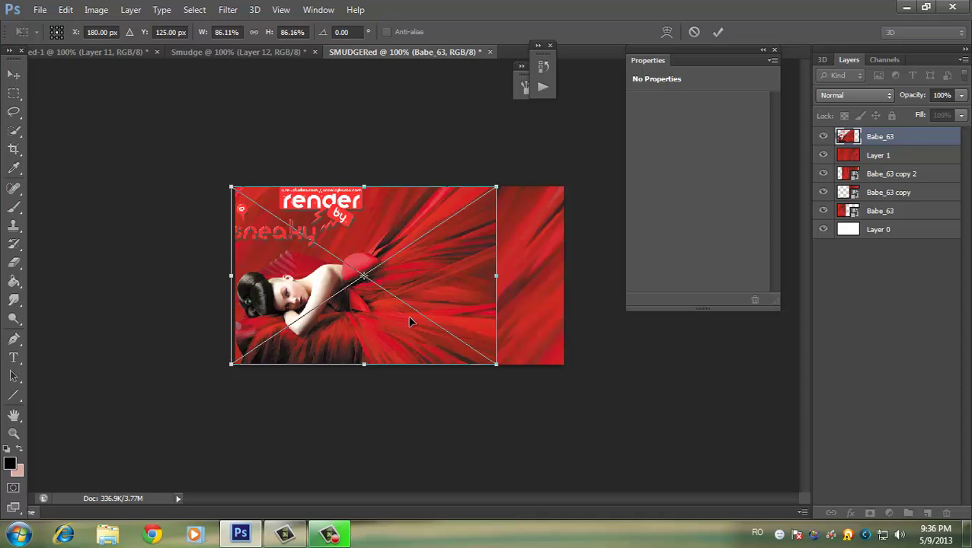
key(Return)
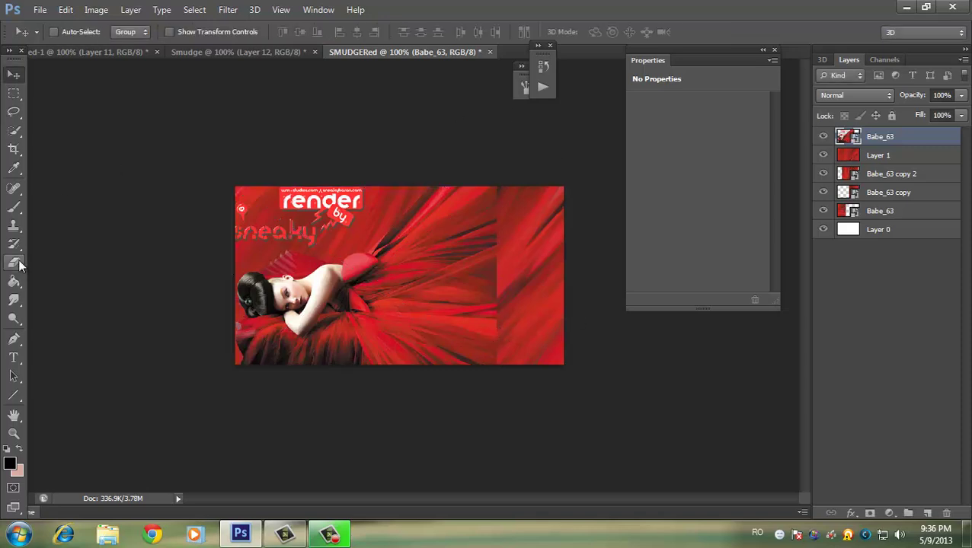
- Rasterize the photo layer and erase the 'render by' watermark text
click(14, 207)
click(13, 300)
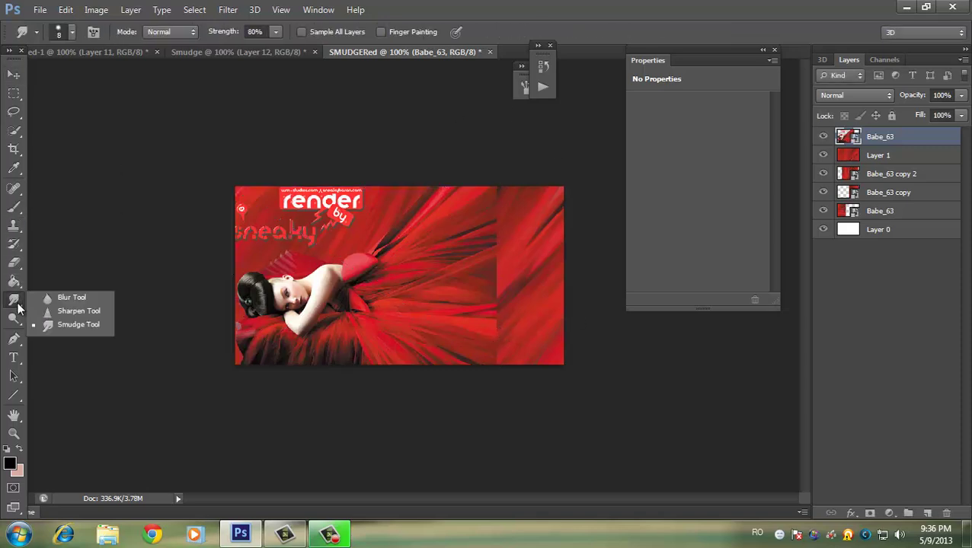
click(13, 262)
click(44, 264)
click(292, 197)
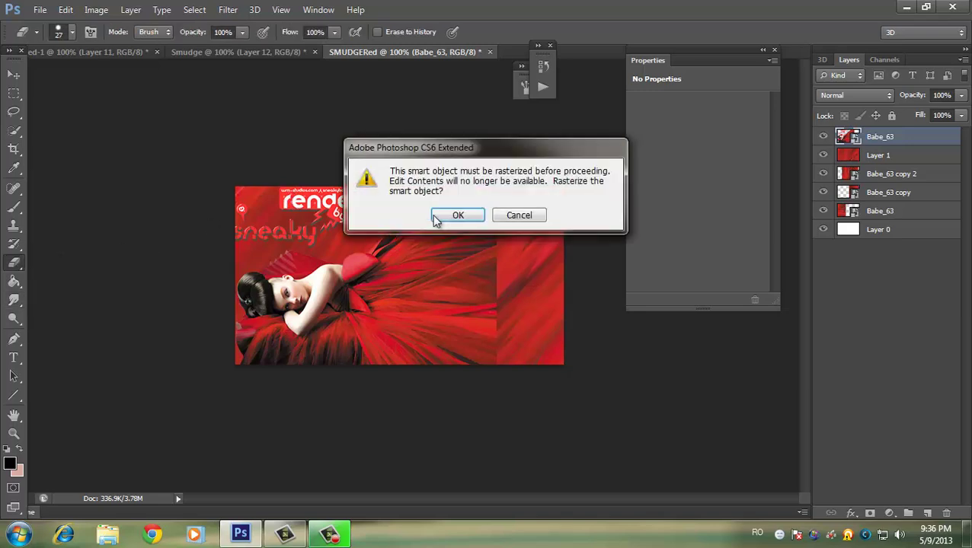
click(467, 215)
mouse_move(348, 185)
mouse_down()
mouse_move(330, 190)
mouse_move(317, 226)
mouse_move(293, 205)
mouse_move(310, 232)
mouse_move(267, 232)
mouse_move(251, 205)
mouse_move(233, 242)
mouse_up()
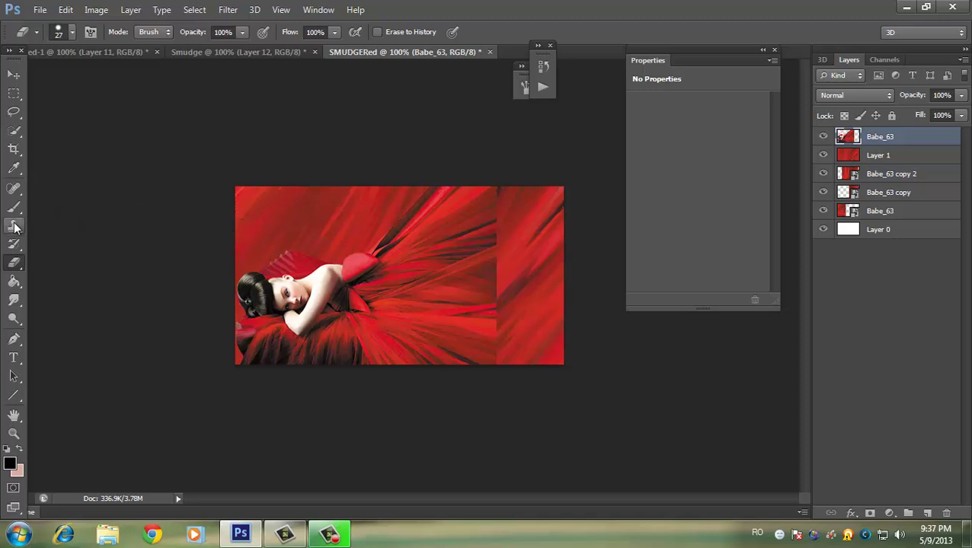
- Set the Eraser to a soft round brush tip
click(14, 300)
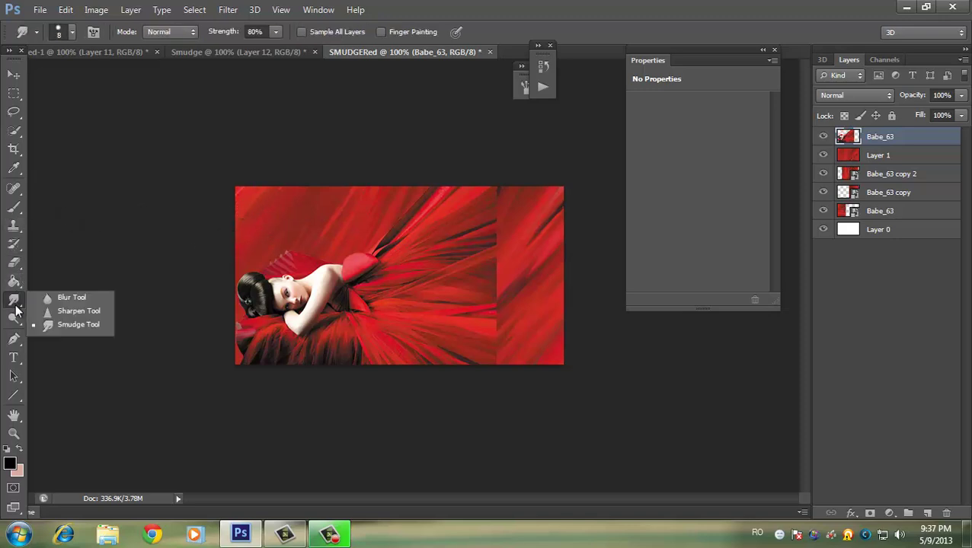
click(60, 328)
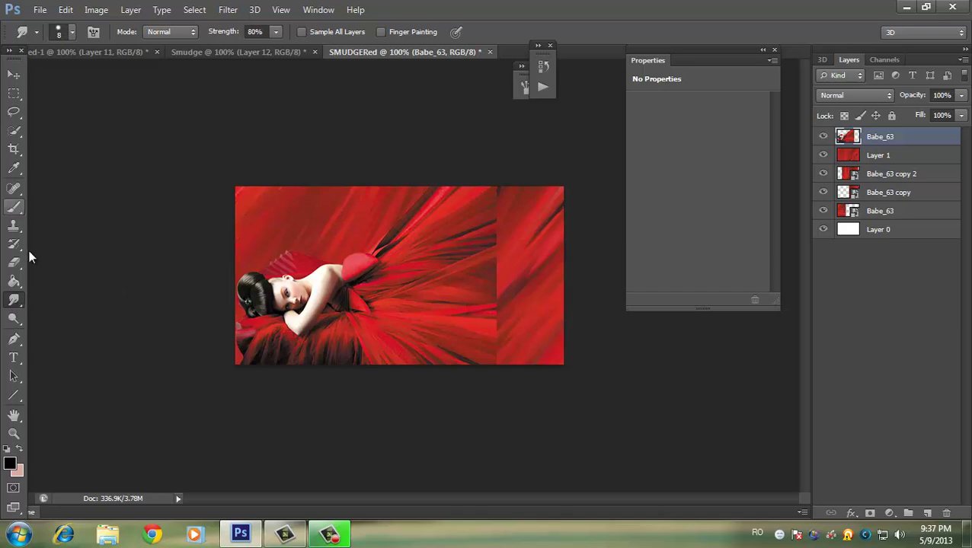
click(14, 263)
click(72, 32)
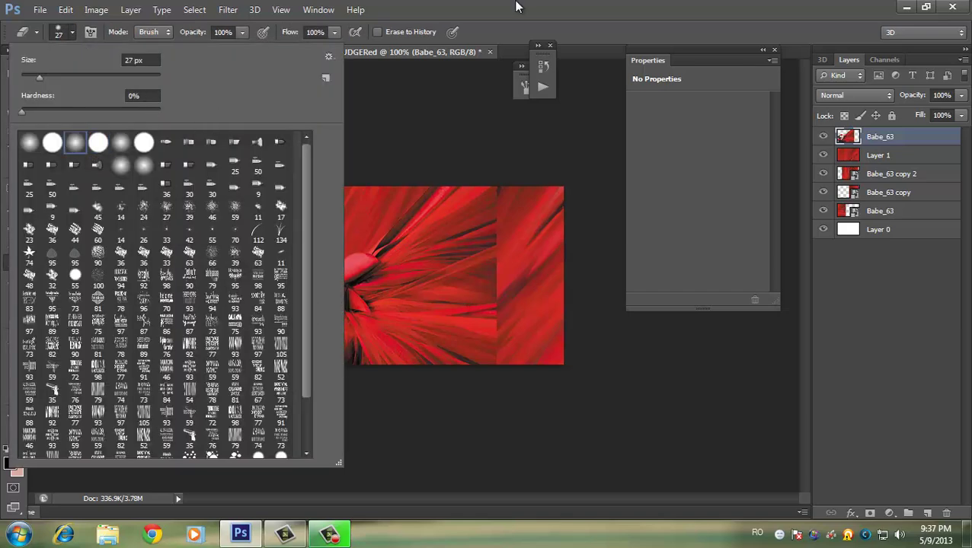
click(508, 148)
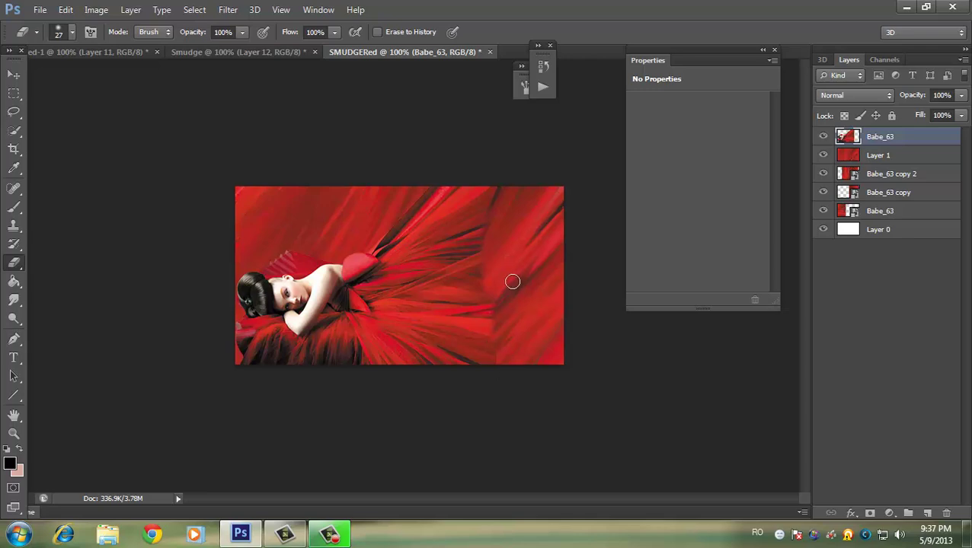
click(13, 300)
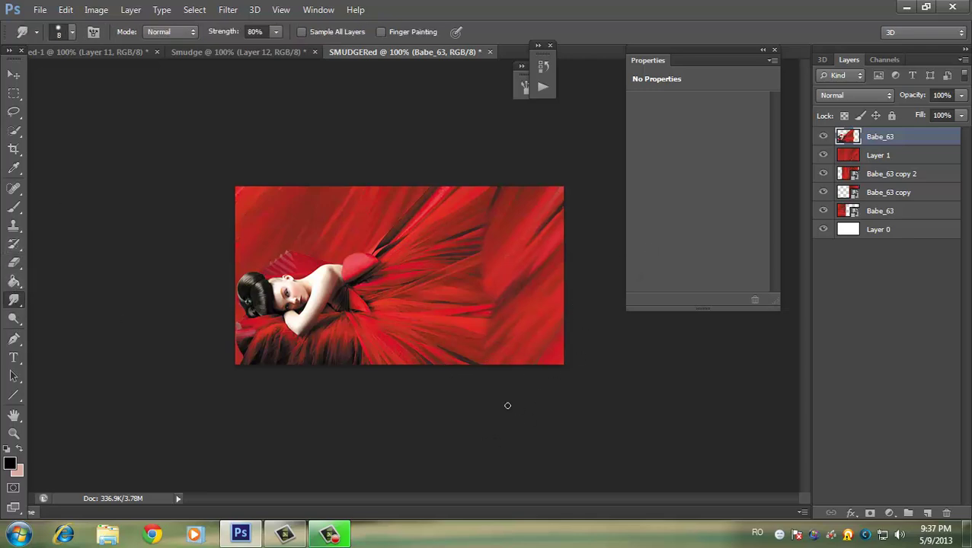
- Add Layer 2 holding a merged copy via Apply Image
click(927, 513)
click(96, 9)
click(164, 216)
key(Return)
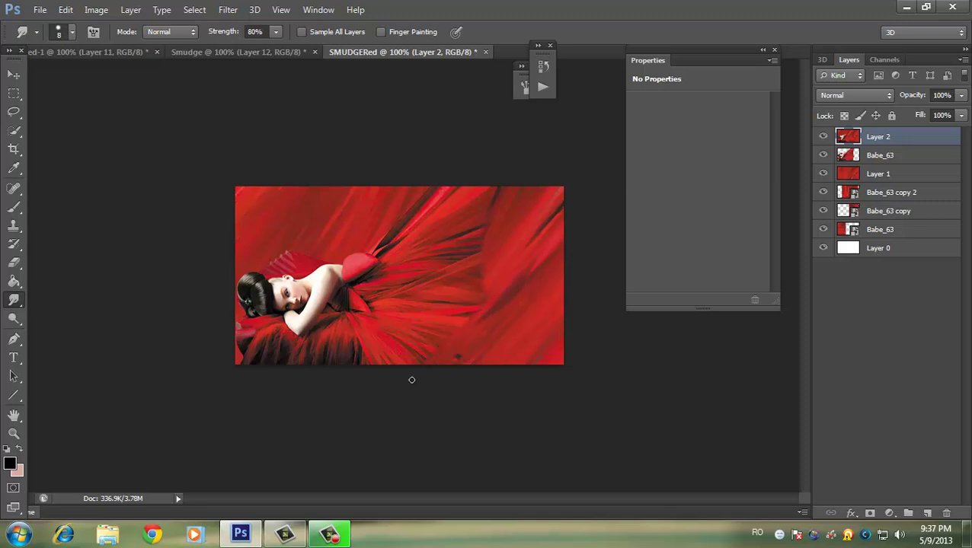
- Smudge the dress fabric into diagonal streaks, below the woman, under the arm and top right
mouse_move(462, 318)
mouse_down()
mouse_move(537, 227)
mouse_move(601, 107)
mouse_up()
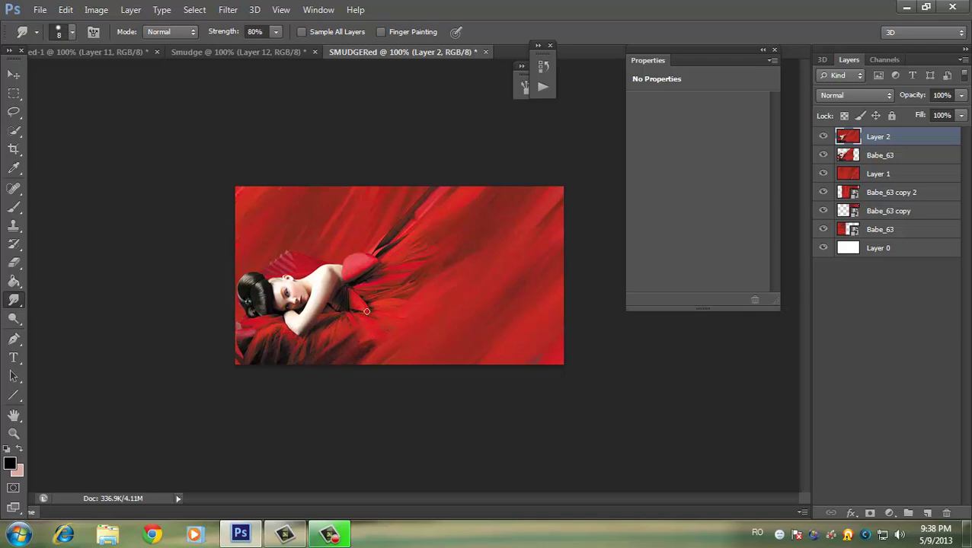
drag(366, 312, 362, 317)
drag(304, 340, 278, 325)
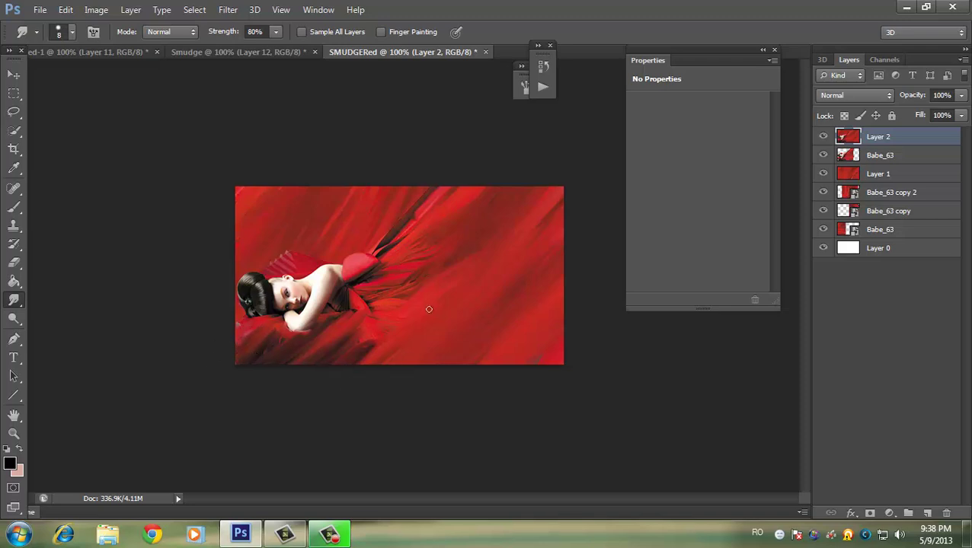
mouse_move(429, 309)
mouse_down()
mouse_move(369, 346)
mouse_move(395, 324)
mouse_up()
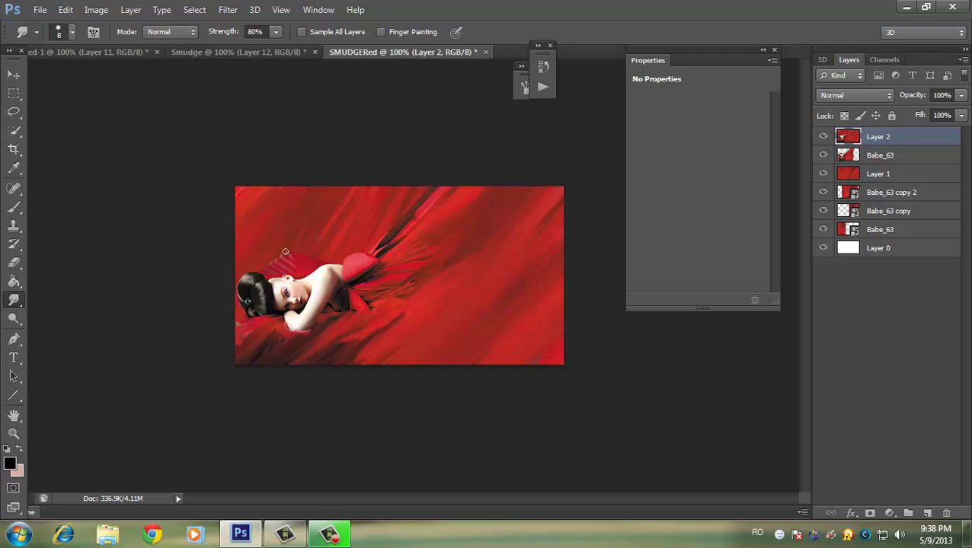
drag(443, 187, 449, 185)
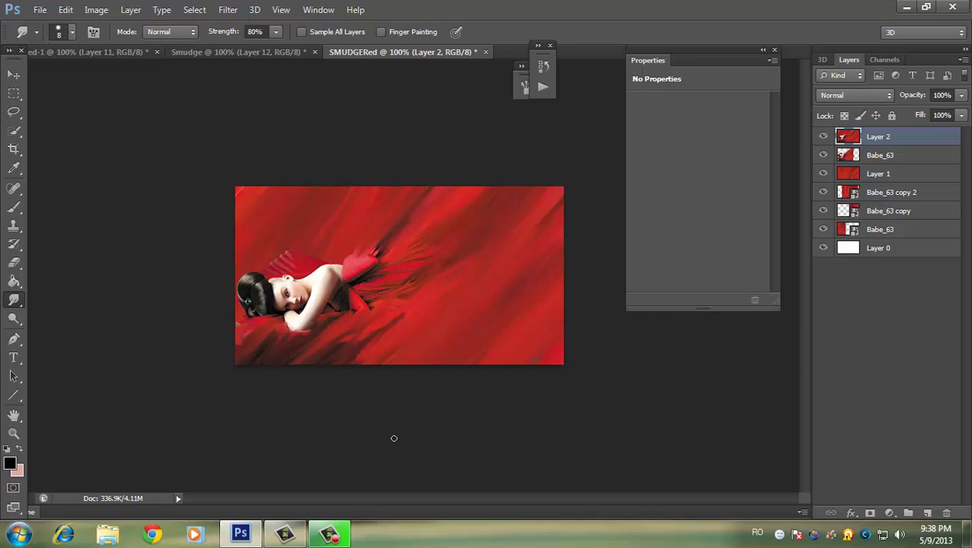
- Add Layer 3 with a merged copy and apply a Gaussian Blur of radius 10
click(926, 513)
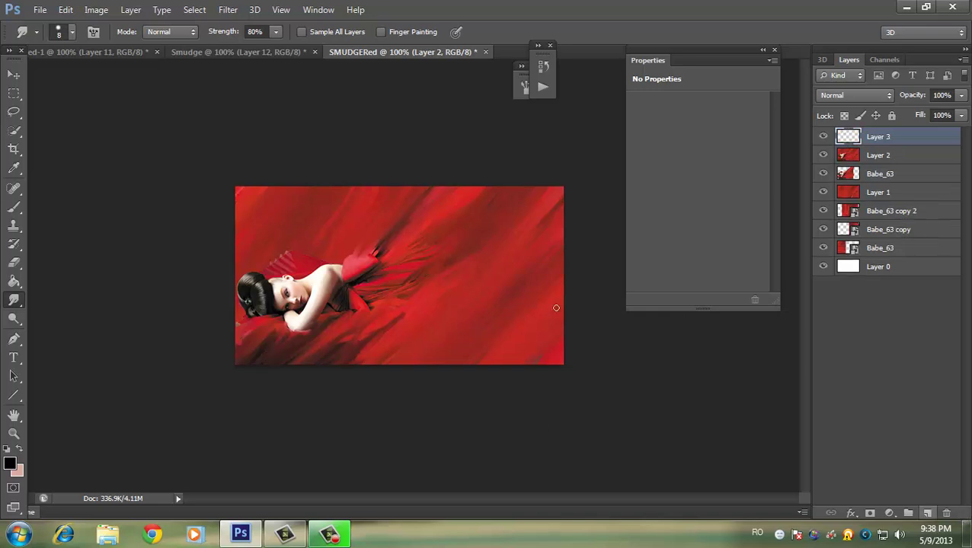
click(96, 9)
click(145, 217)
key(Return)
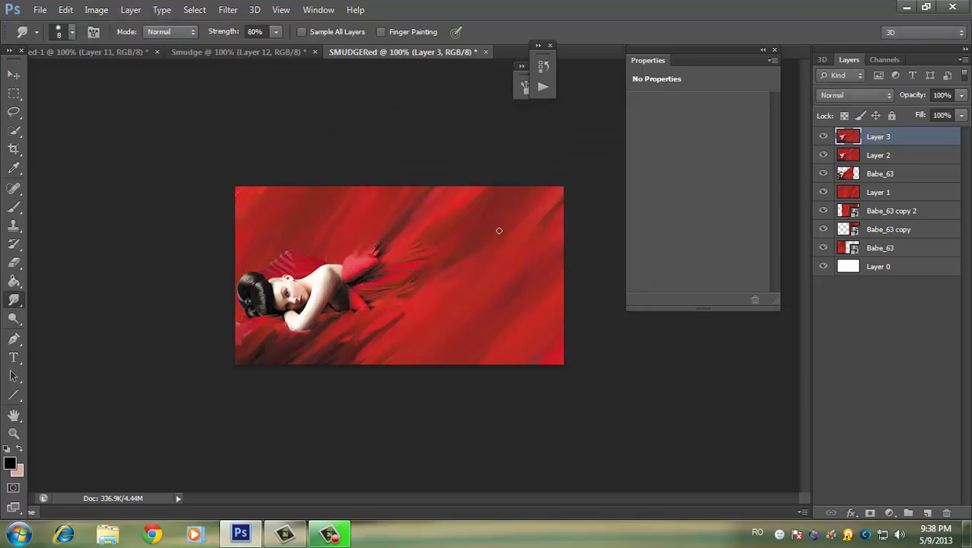
click(229, 10)
mouse_move(234, 154)
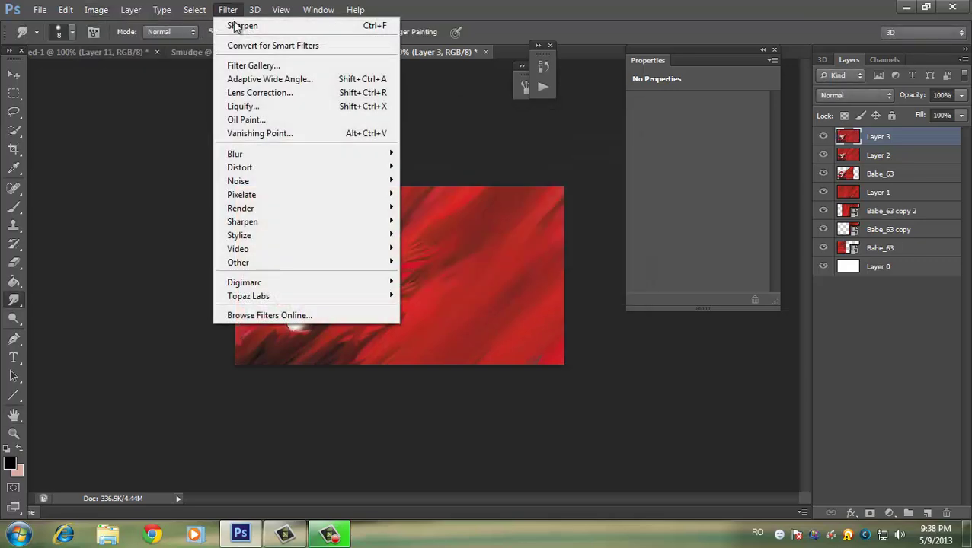
click(462, 258)
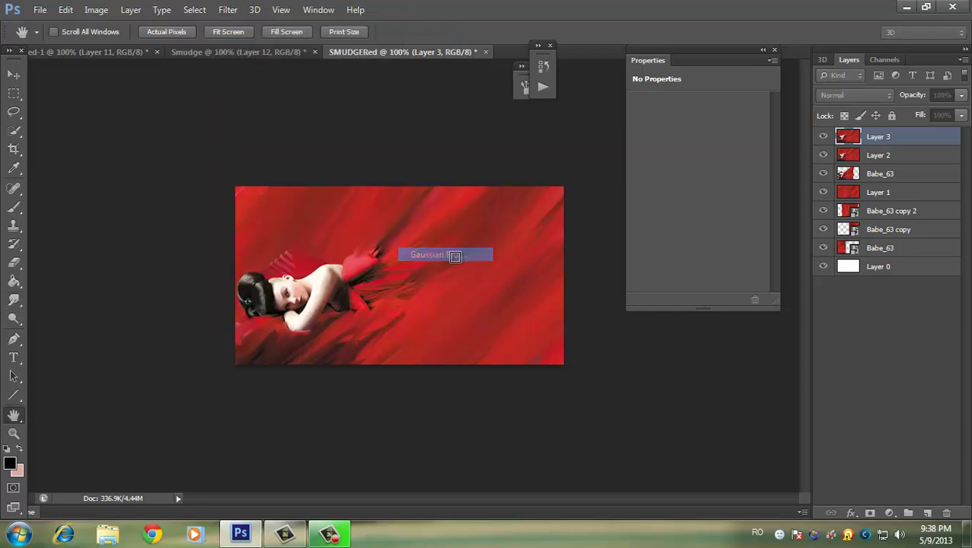
key(Return)
- Blend Layer 3 as Hard Light at about 71% opacity
click(841, 96)
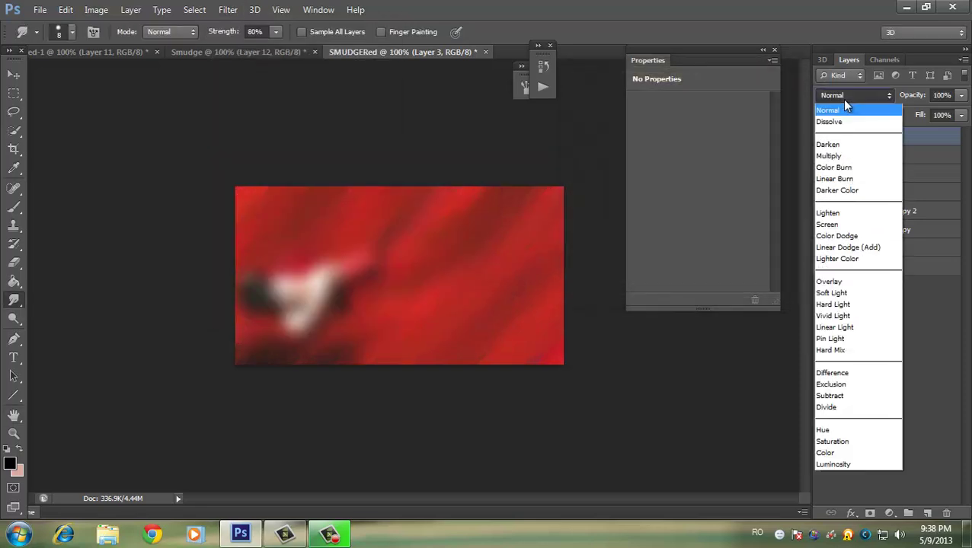
click(858, 304)
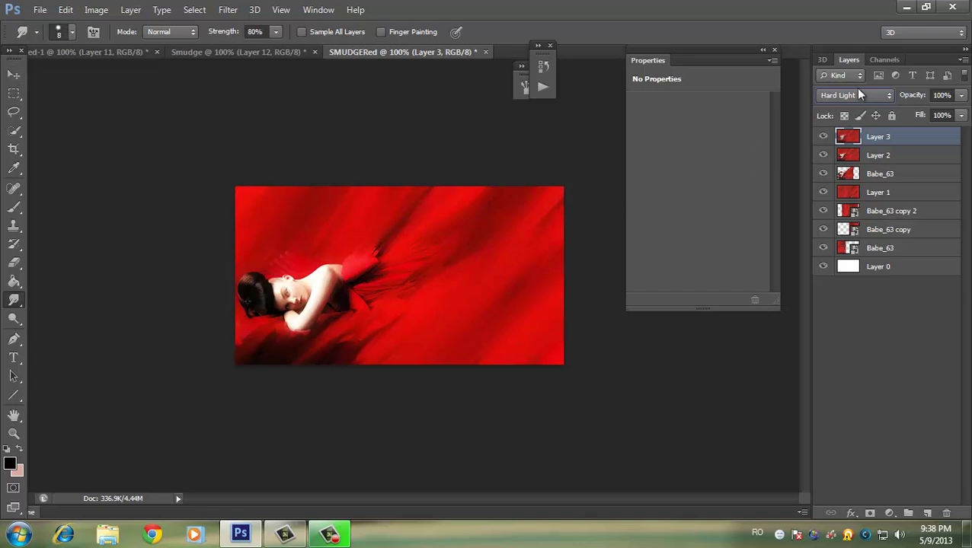
drag(930, 105, 907, 100)
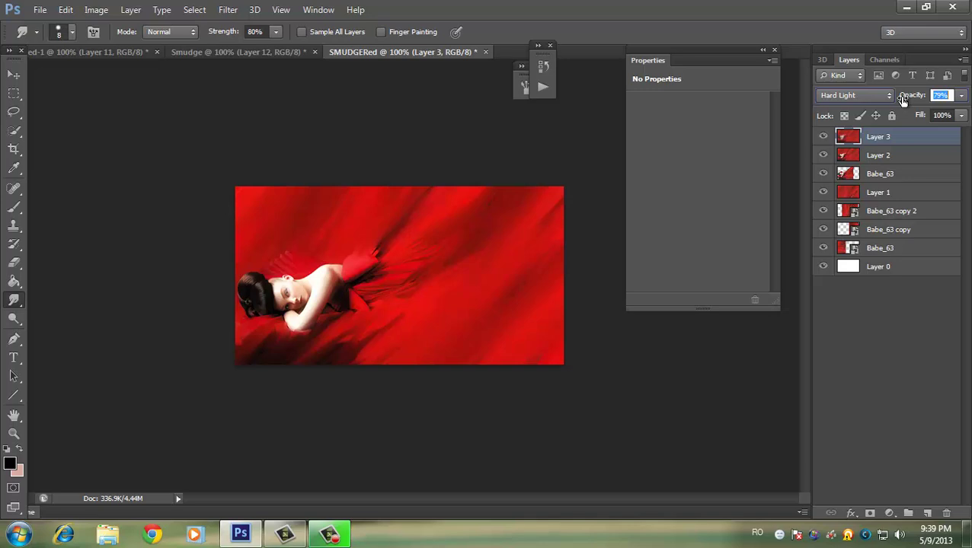
drag(897, 100, 874, 122)
- Add a Violet-to-Orange gradient map in Soft Light with slightly lowered opacity
click(926, 512)
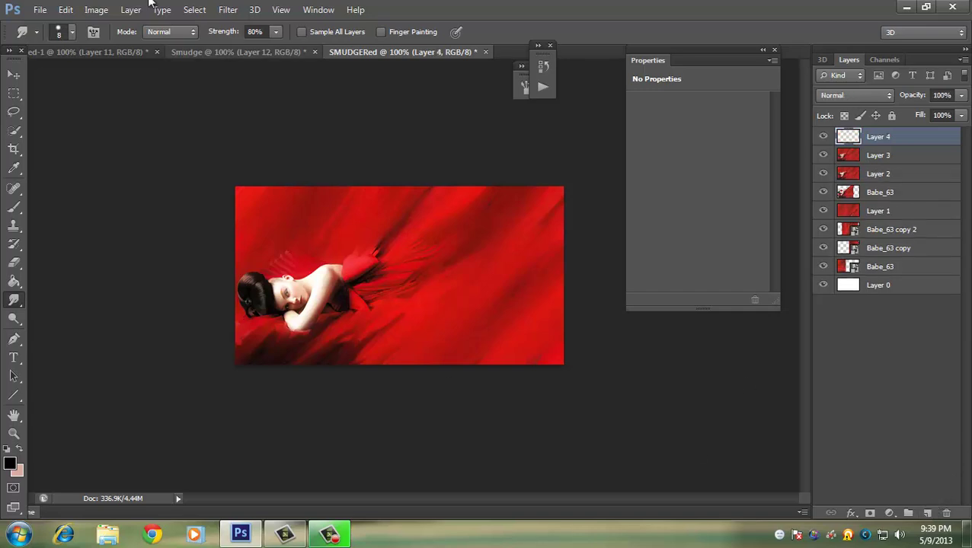
click(130, 9)
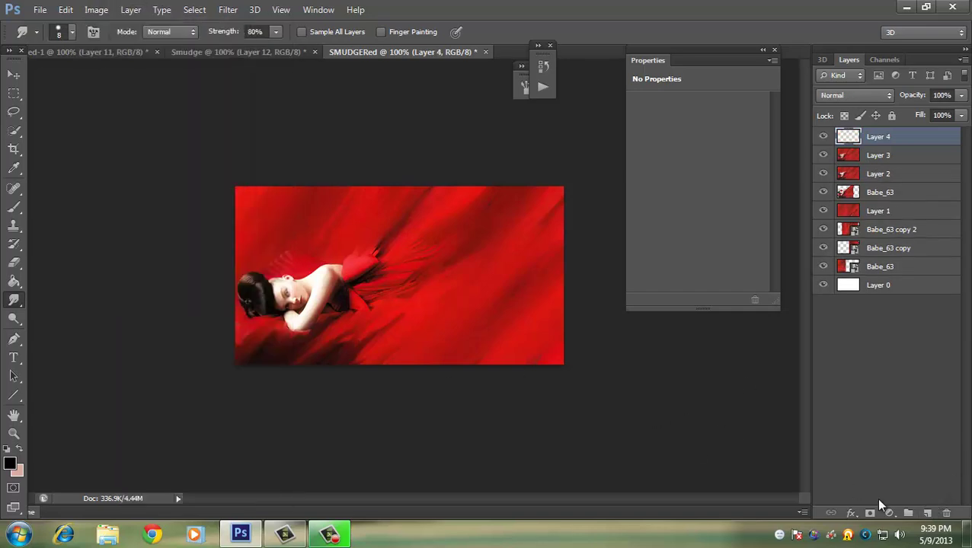
click(889, 513)
click(885, 494)
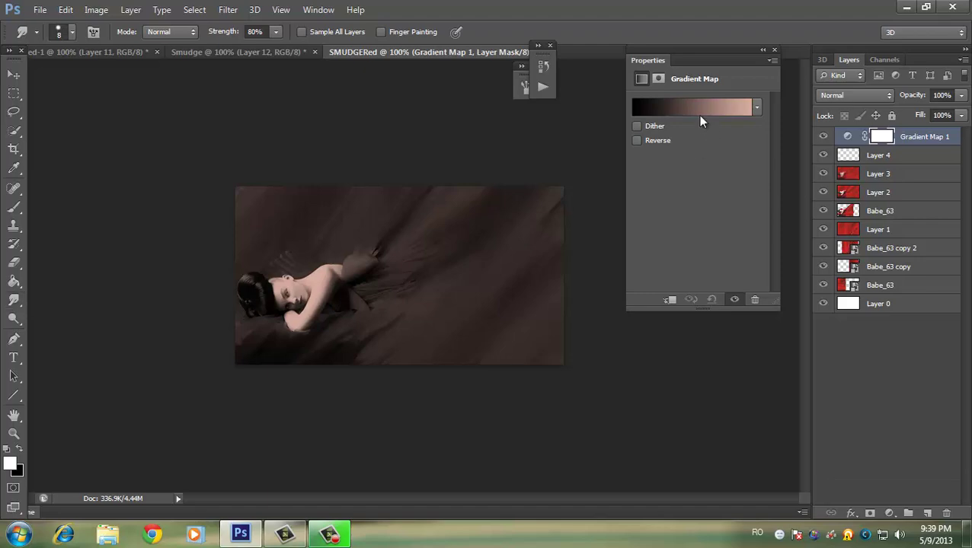
click(699, 118)
click(745, 110)
click(898, 91)
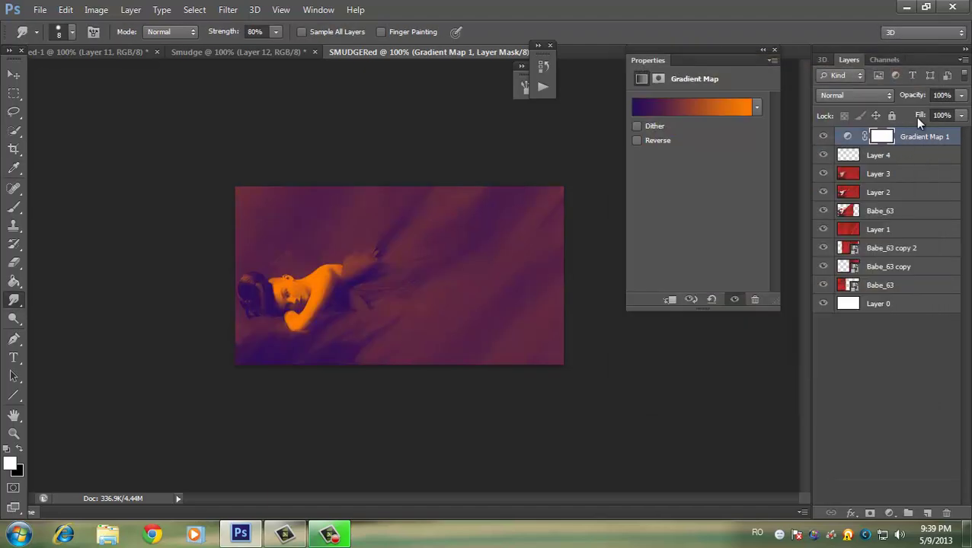
click(853, 95)
click(858, 293)
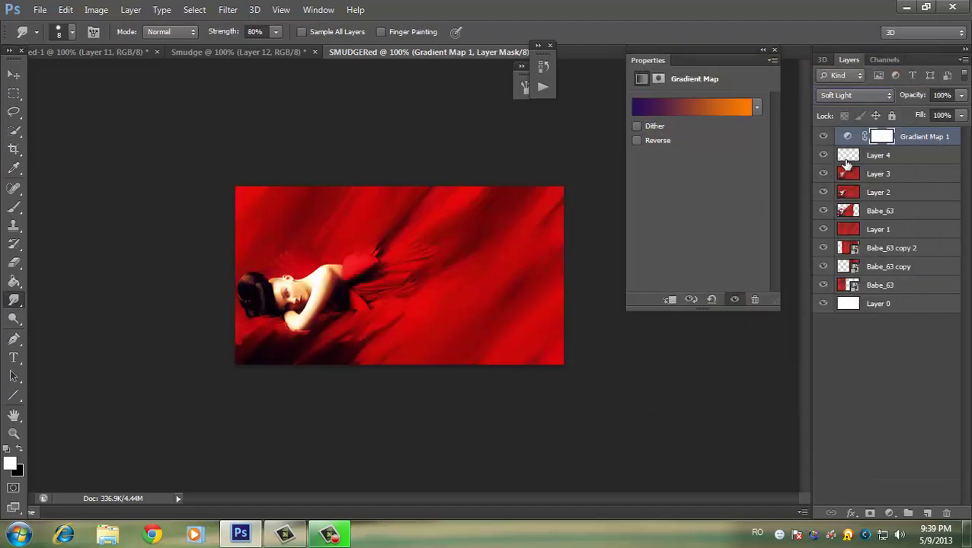
drag(924, 97, 918, 97)
- Add a Blue-Red-Yellow gradient map in Soft Light at 17% opacity, then an empty layer
click(889, 513)
click(884, 488)
click(707, 107)
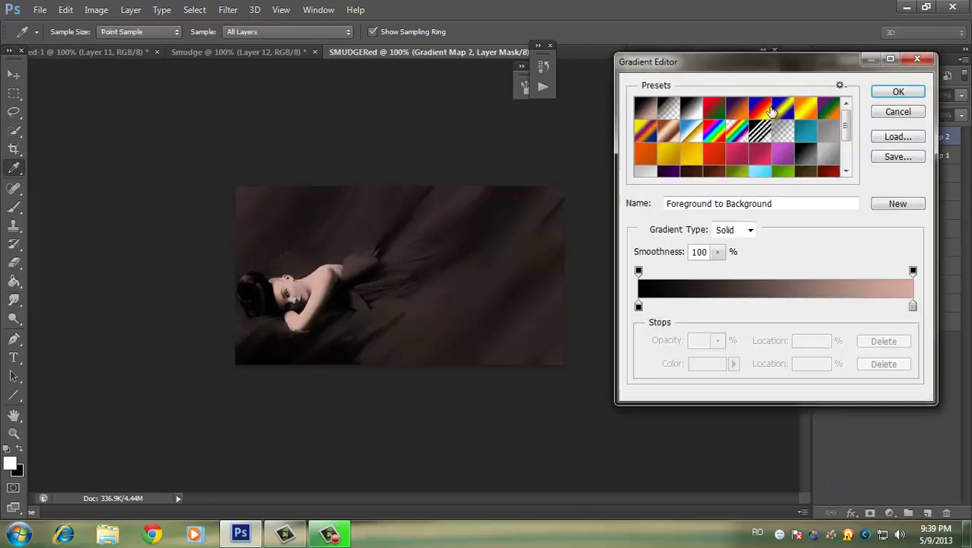
click(767, 110)
click(883, 93)
click(853, 95)
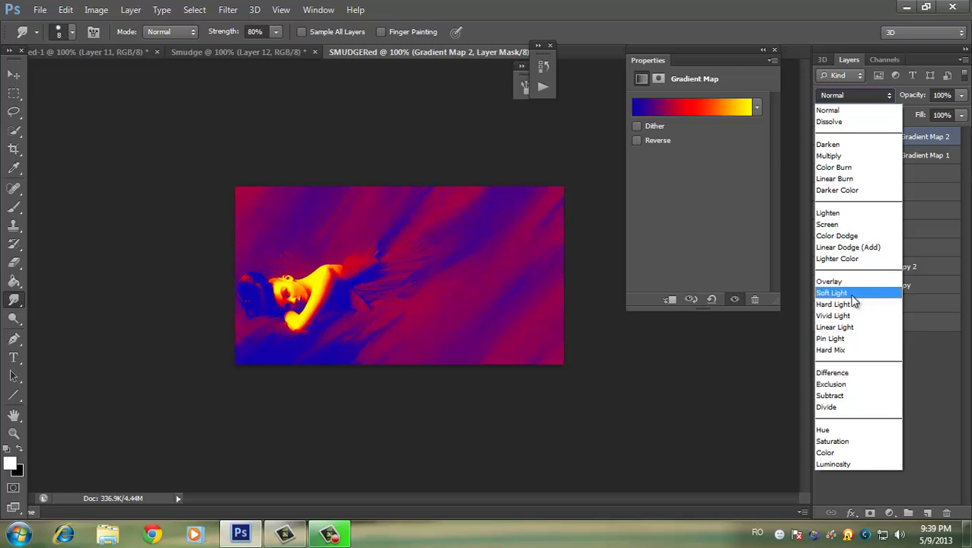
click(861, 288)
drag(911, 101, 859, 108)
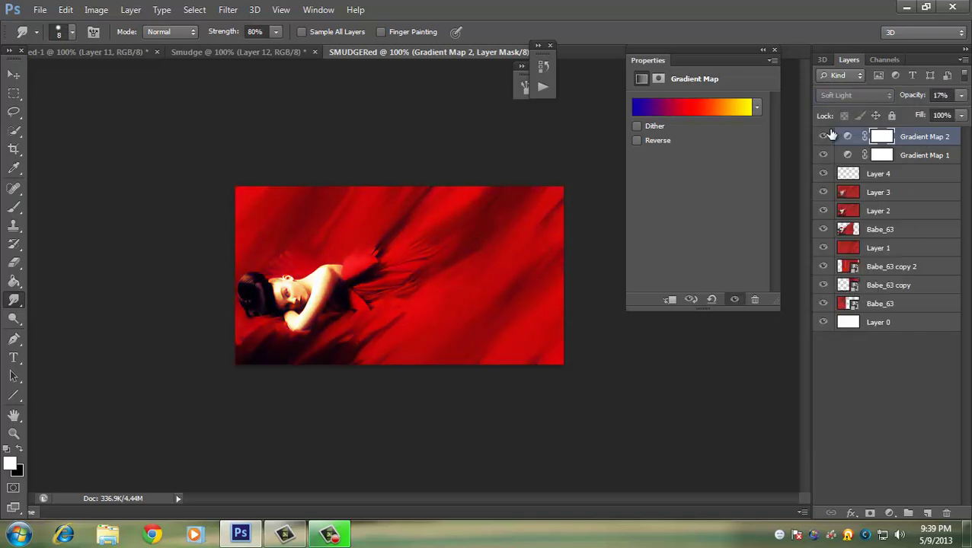
click(889, 514)
click(928, 488)
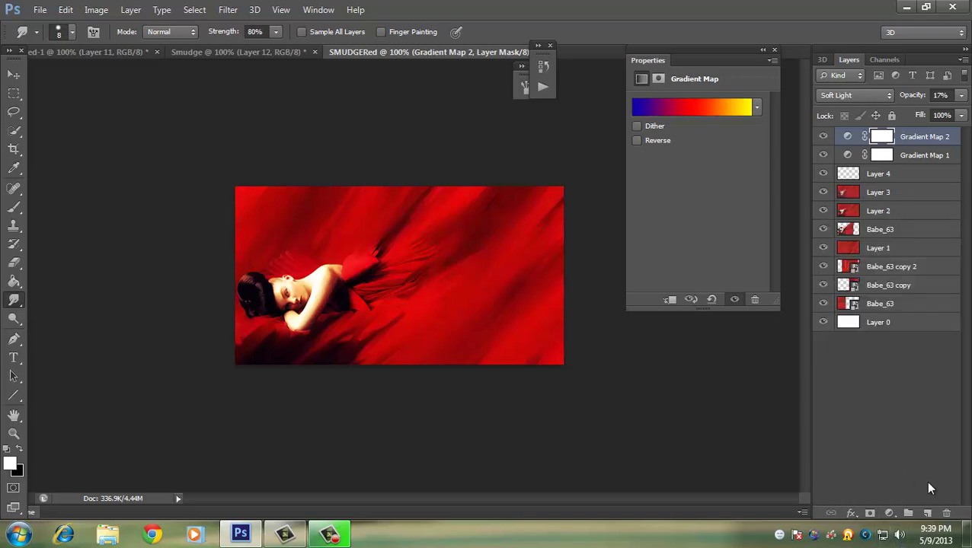
click(930, 513)
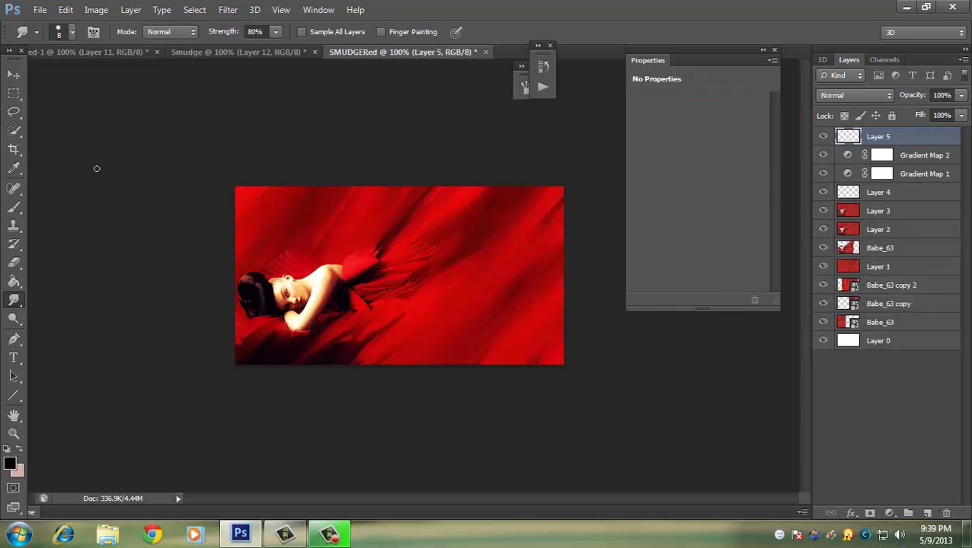
- Pick the Brush tool with a 199 px soft round tip
click(17, 209)
click(15, 209)
click(64, 205)
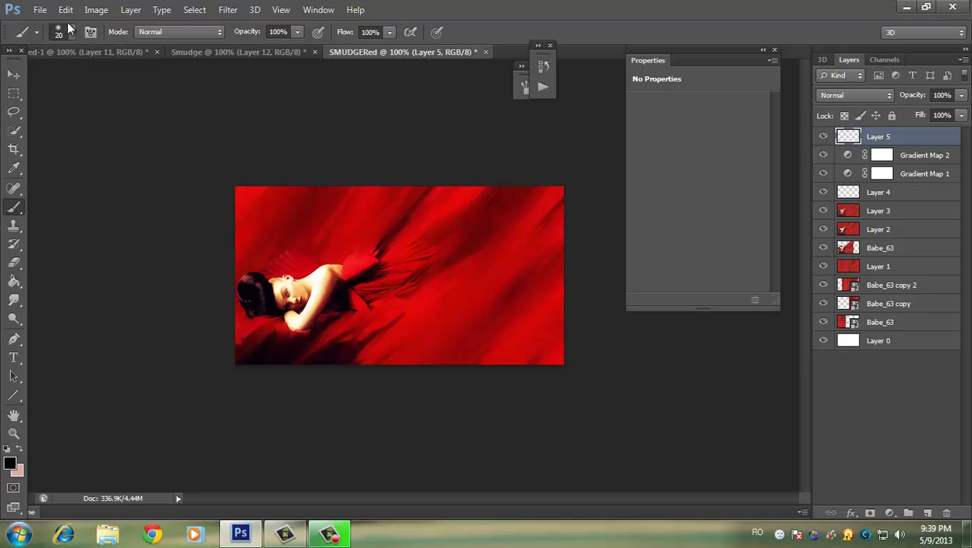
click(72, 32)
drag(34, 77, 125, 77)
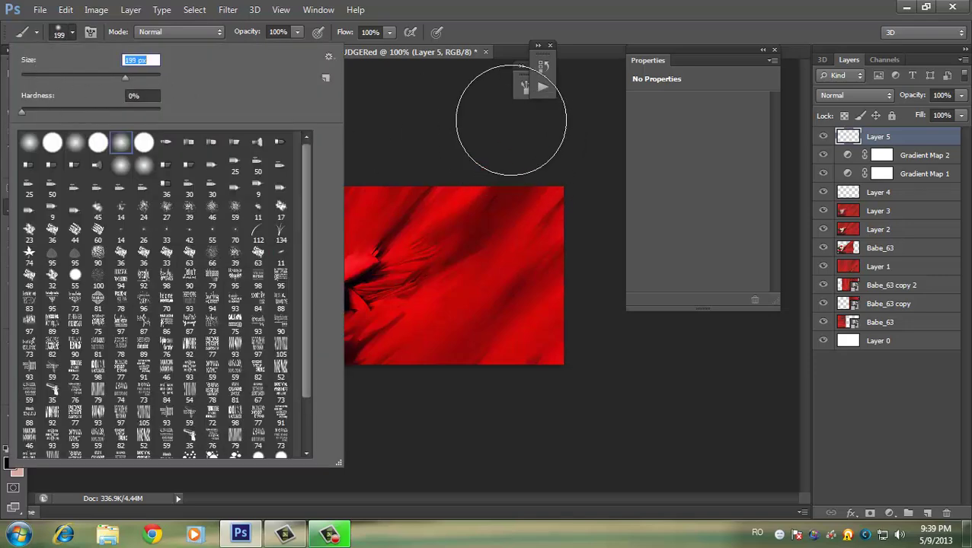
double_click(145, 142)
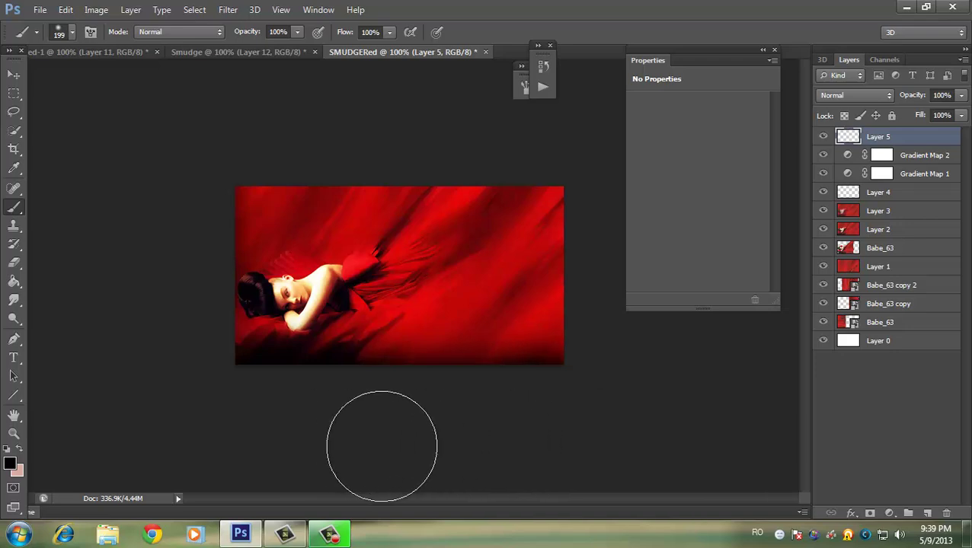
- Paint black along the bottom, right and top edges of Layer 5 for a vignette
drag(474, 430, 656, 421)
drag(662, 255, 457, 131)
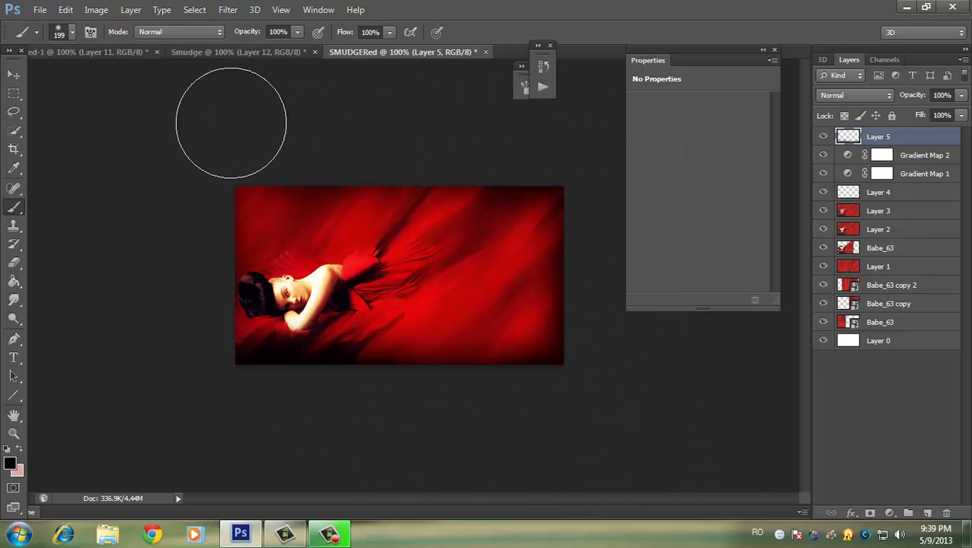
drag(457, 131, 166, 244)
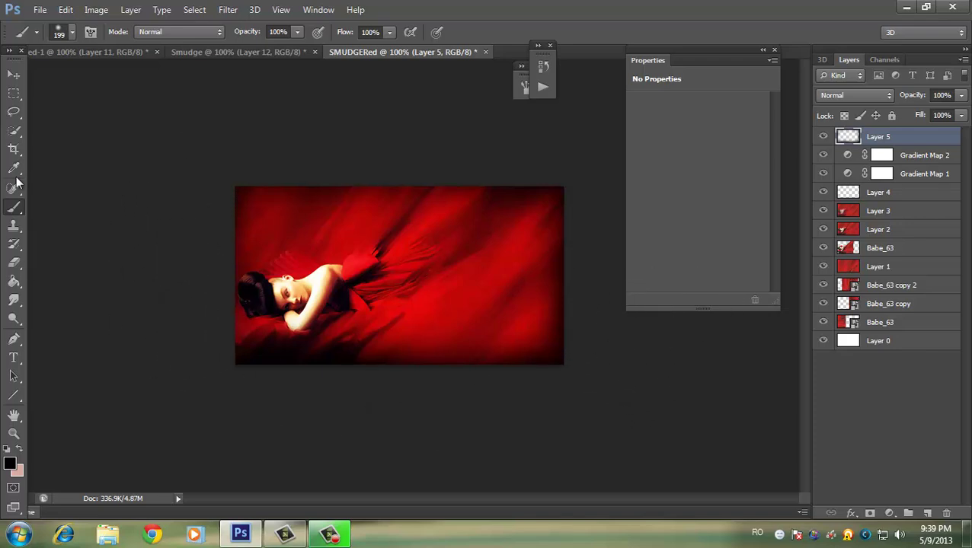
click(21, 73)
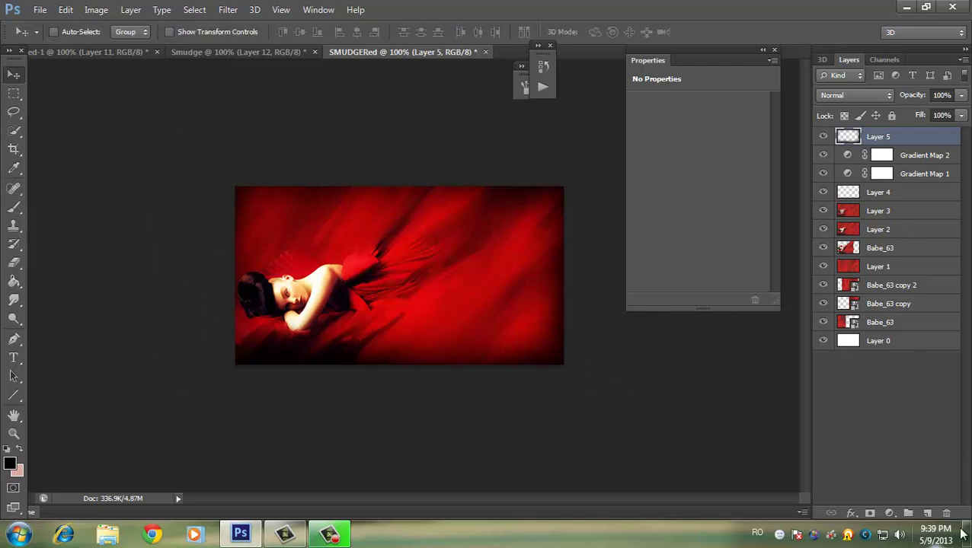
- Stamp a merged copy of the image onto a new layer with Apply Image
click(928, 516)
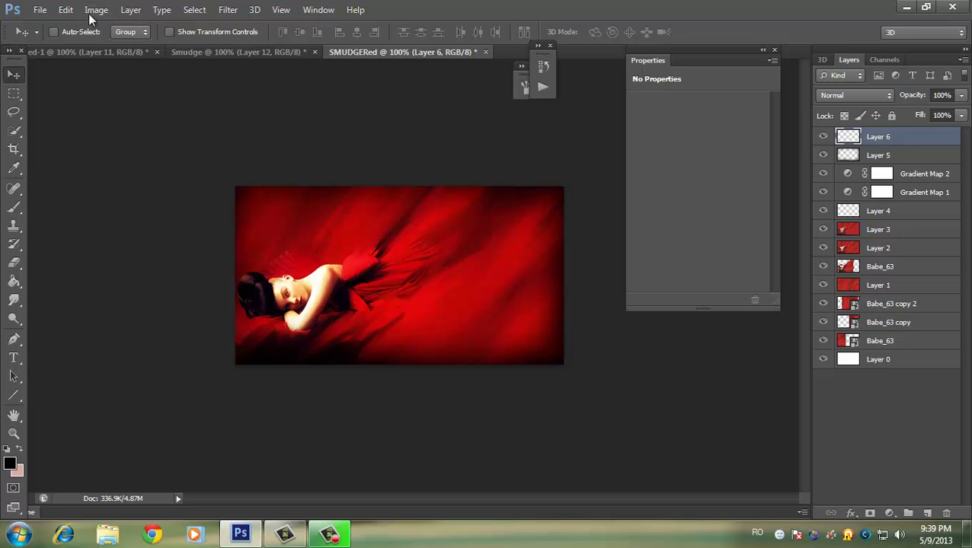
click(95, 9)
click(169, 214)
key(Return)
- Add a Curves adjustment pulling the RGB curve down, then a Levels adjustment layer
click(889, 514)
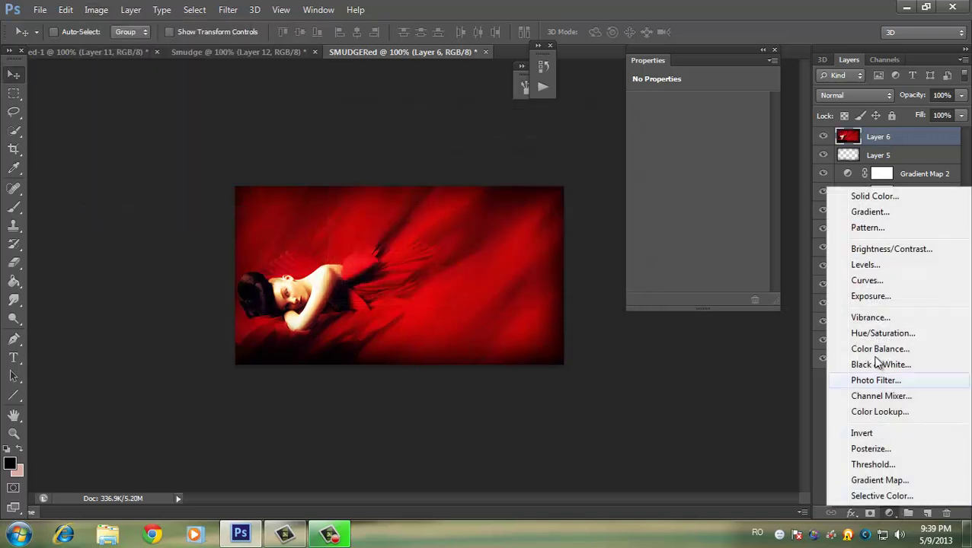
click(872, 281)
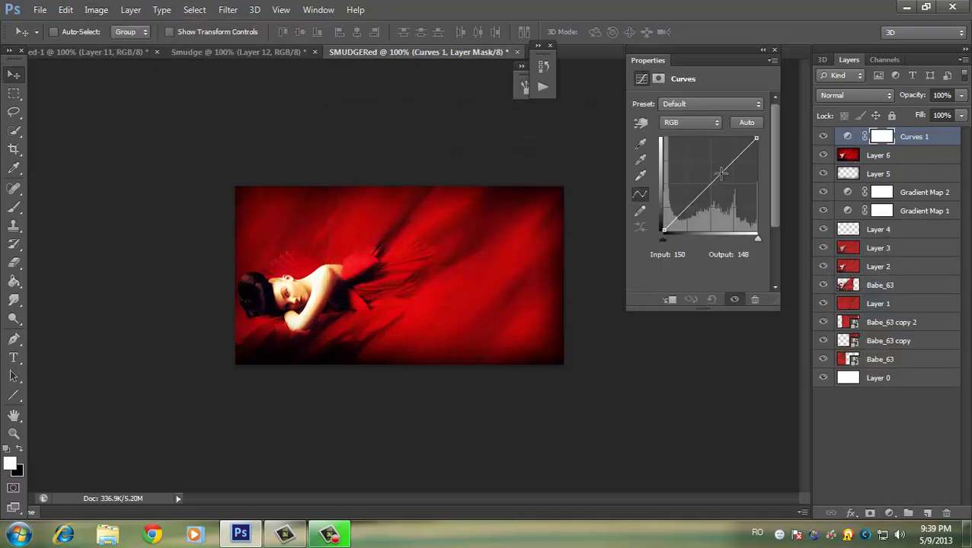
drag(721, 174, 726, 176)
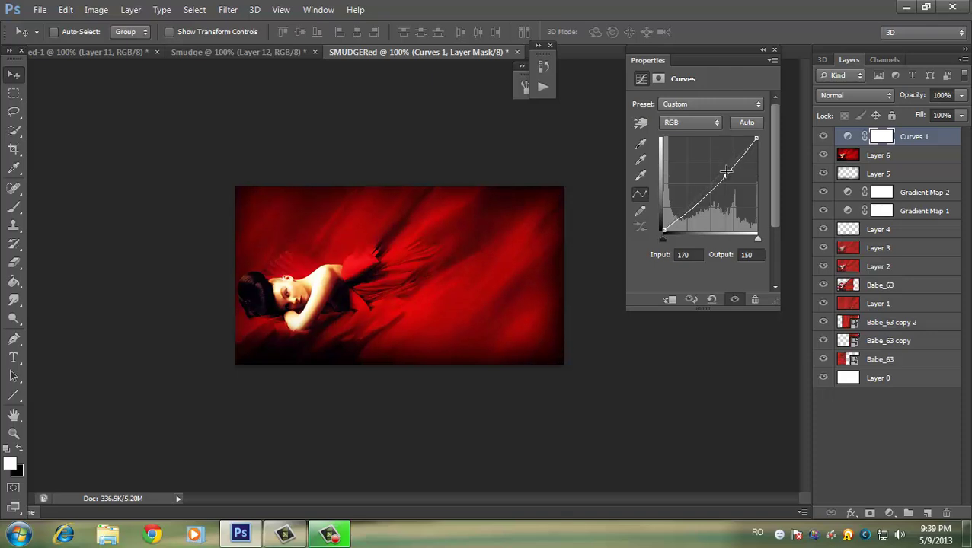
click(762, 52)
click(889, 513)
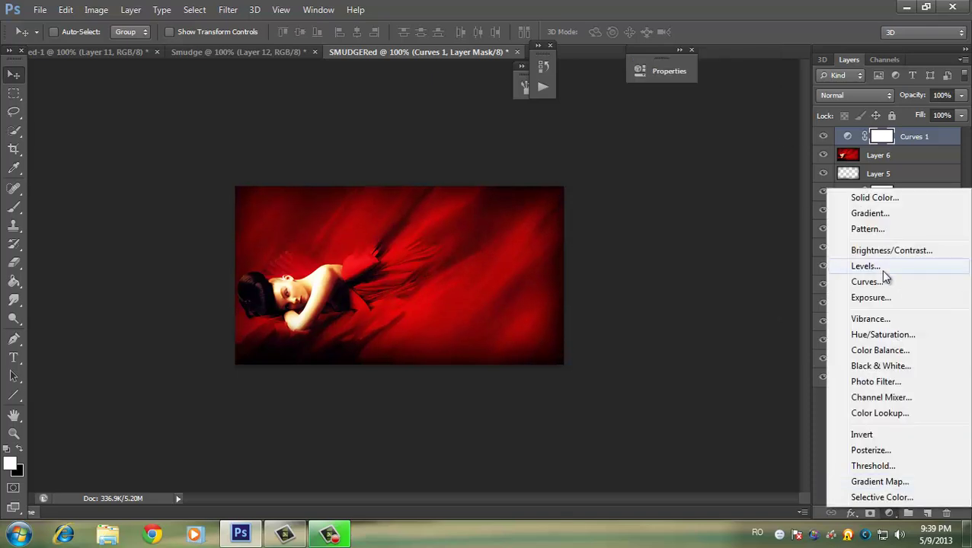
click(880, 268)
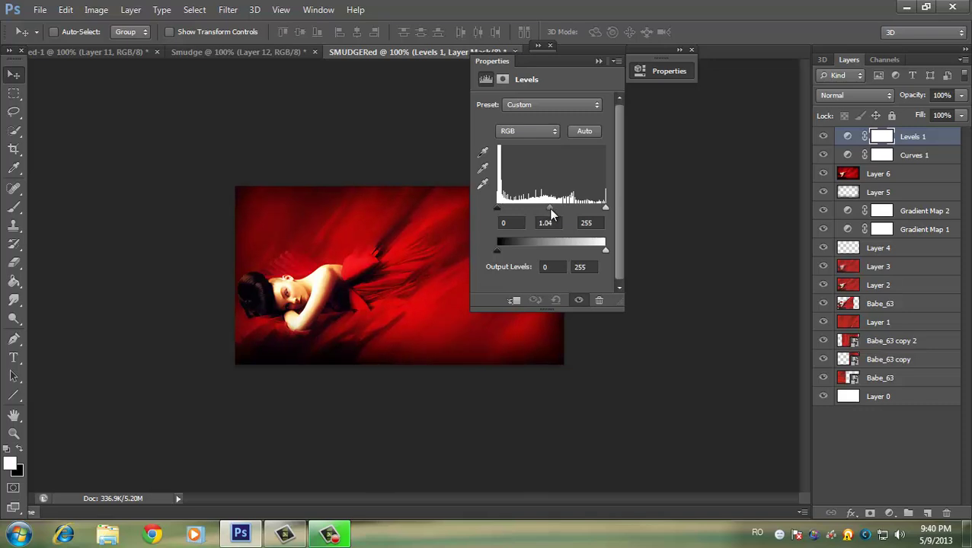
click(598, 61)
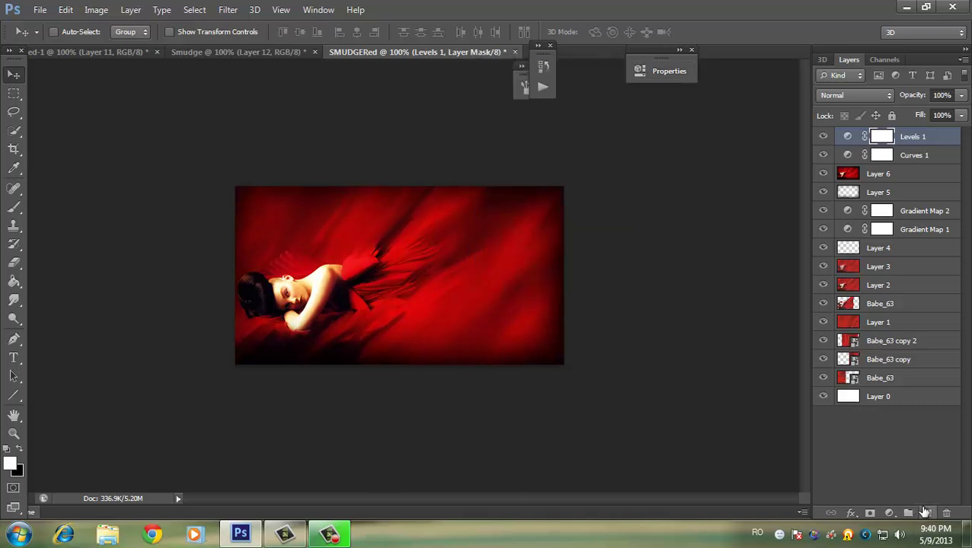
- Stamp a merged copy of the visible image onto new Layer 7
key(ctrl+alt+shift+e)
click(96, 9)
click(145, 213)
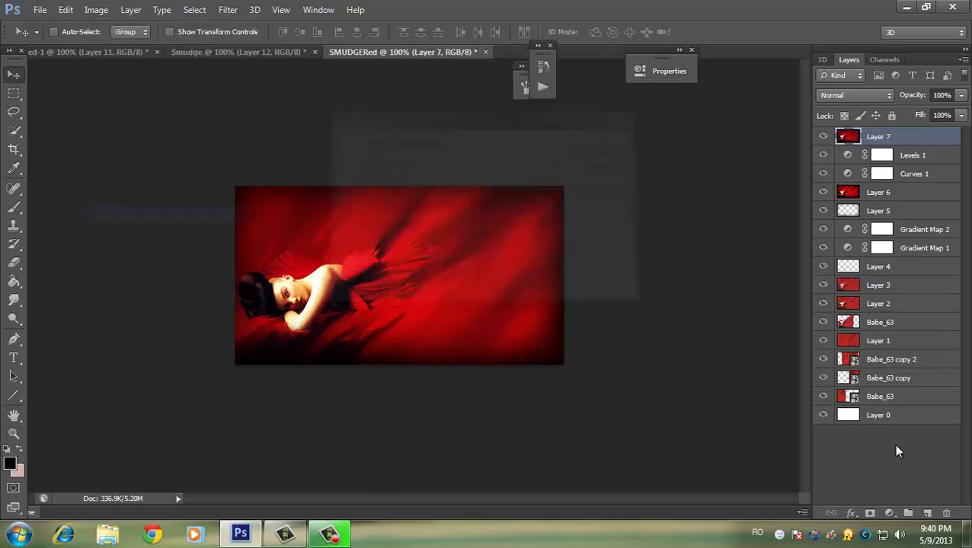
- Add Gradient Map 3 with the default dark-to-pink gradient in Soft Light blend mode
click(889, 513)
click(875, 479)
click(512, 105)
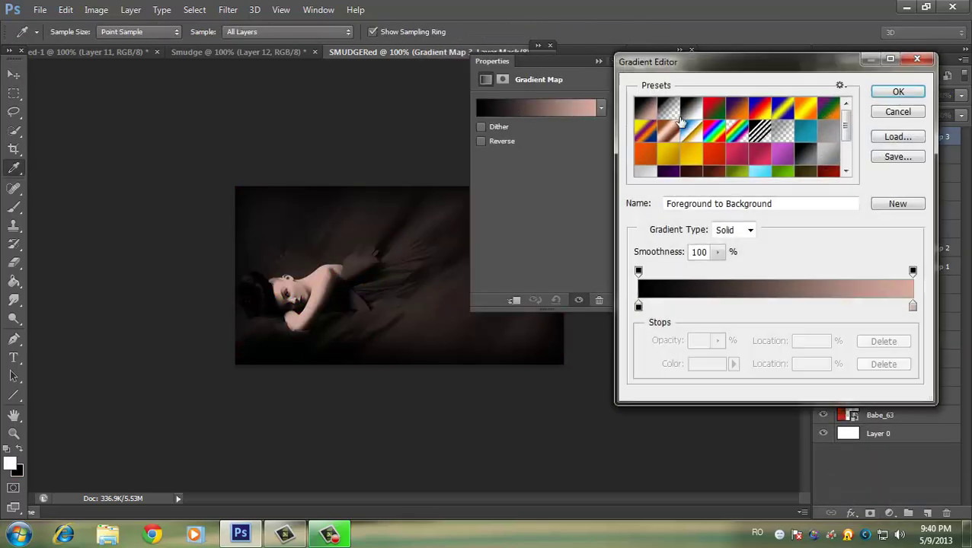
click(898, 92)
click(853, 95)
click(846, 287)
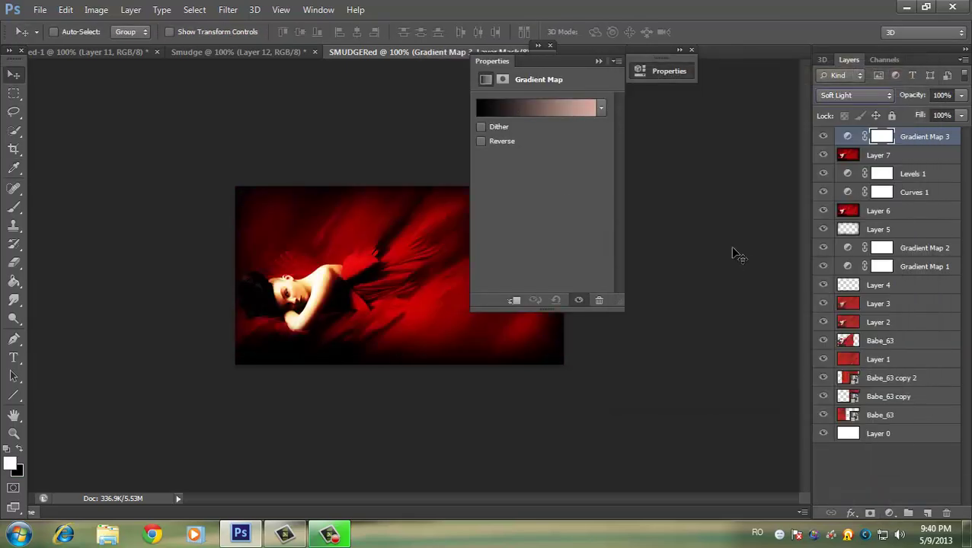
- Lower Gradient Map 3's opacity to 39%, toggling it to compare
click(823, 137)
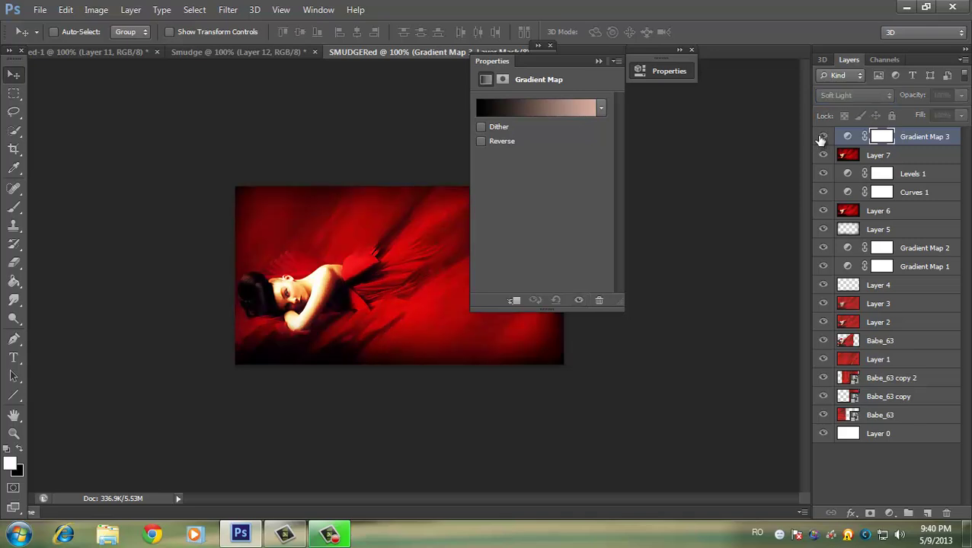
drag(913, 94, 873, 99)
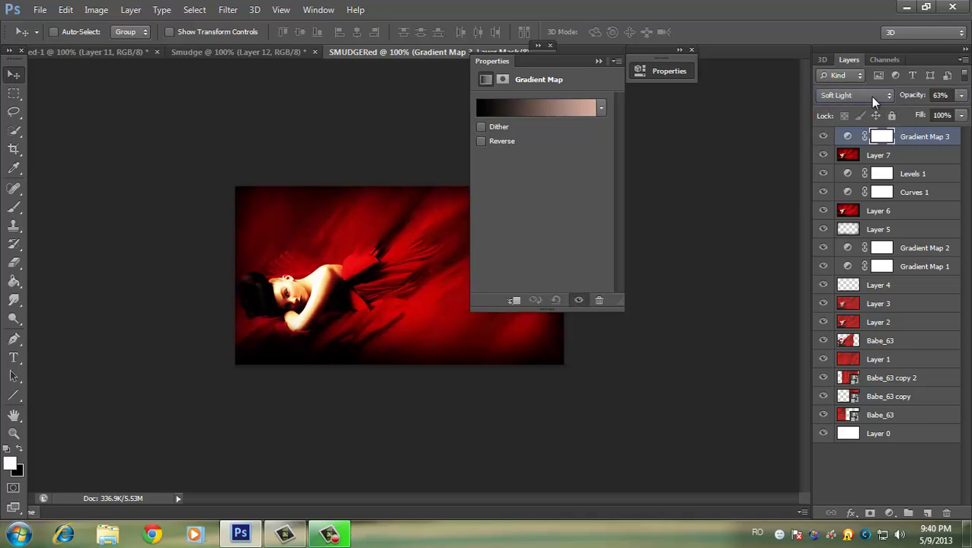
click(599, 61)
drag(914, 97, 876, 98)
click(822, 136)
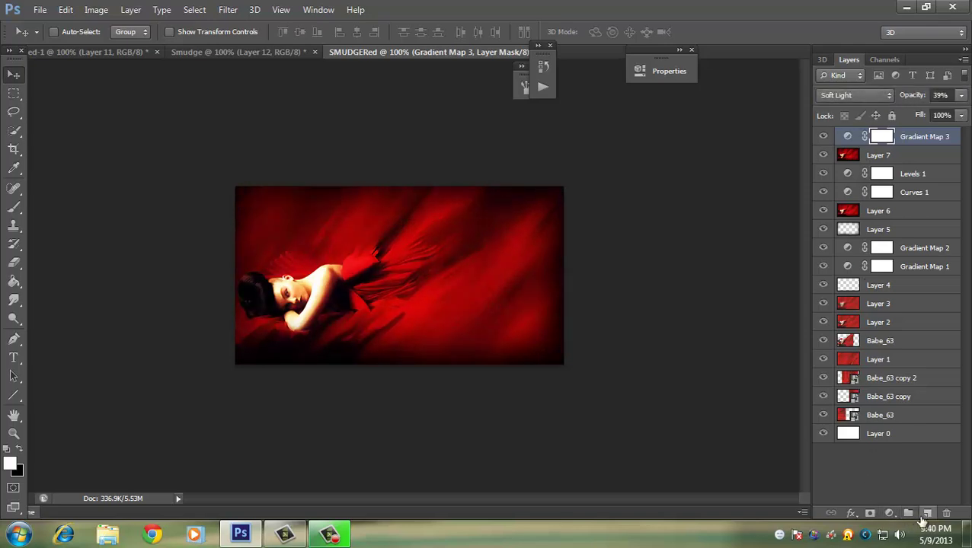
click(889, 513)
- Add a Color Lookup adjustment and preview several 3DLUT looks, including Crisp_Warm
click(884, 420)
click(568, 104)
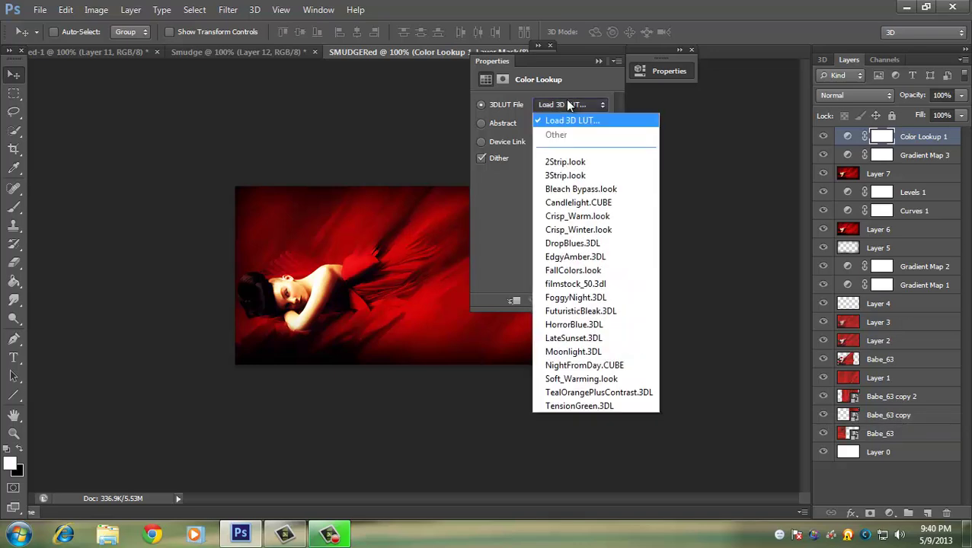
click(565, 162)
double_click(690, 57)
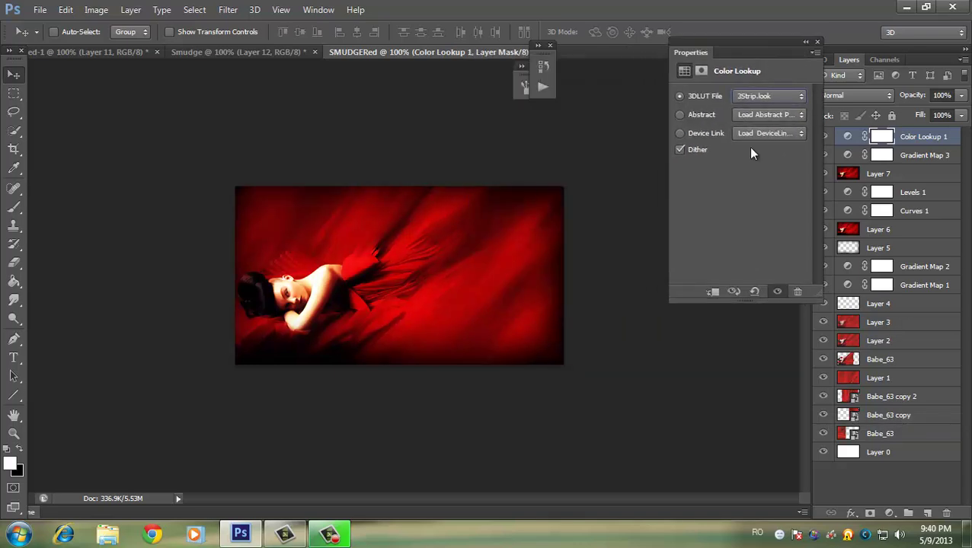
key(Down)
key(Down)
key(Down)
key(Up)
key(Down)
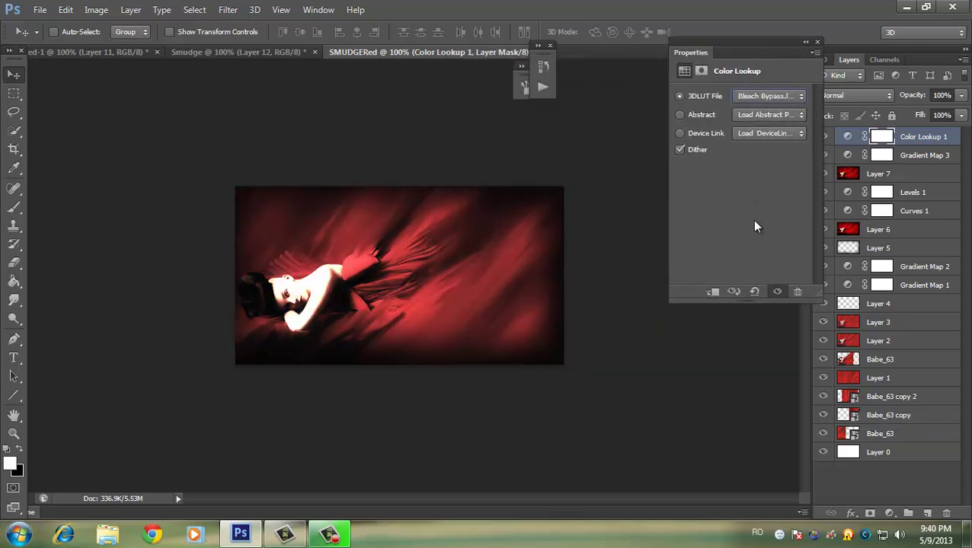
key(Down)
key(Down)
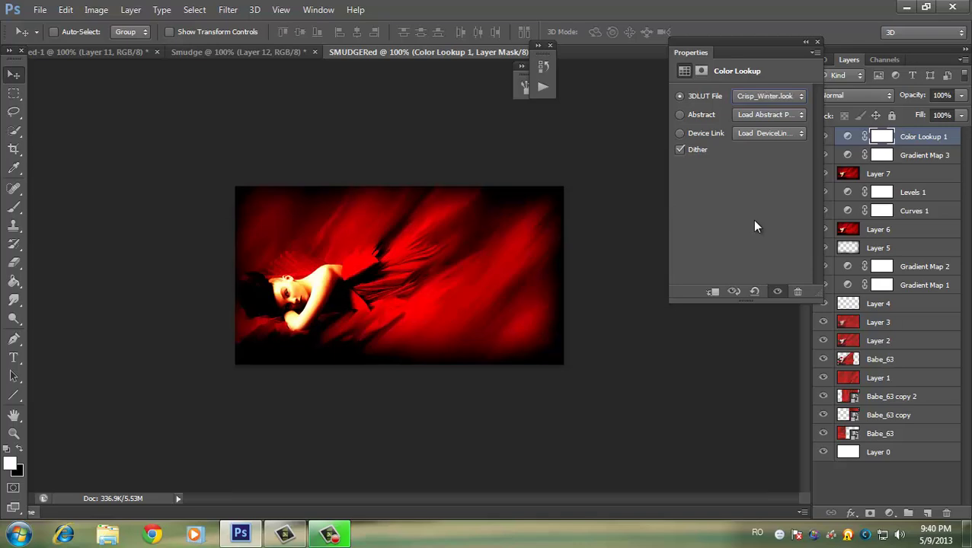
key(Down)
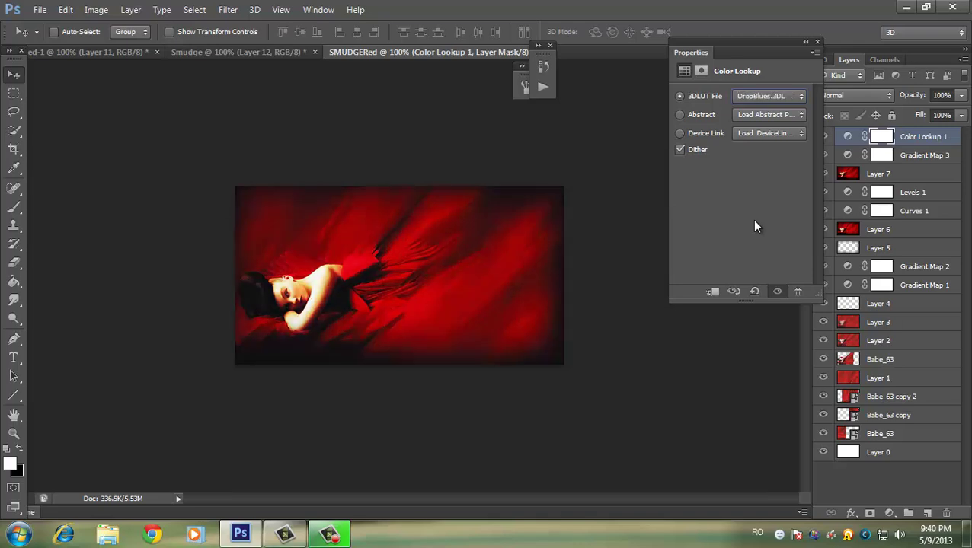
key(Down)
key(Up)
- Try TensionGreen, LateSunset and FallColors before settling on the DropBlues.3DL look
click(766, 98)
click(766, 394)
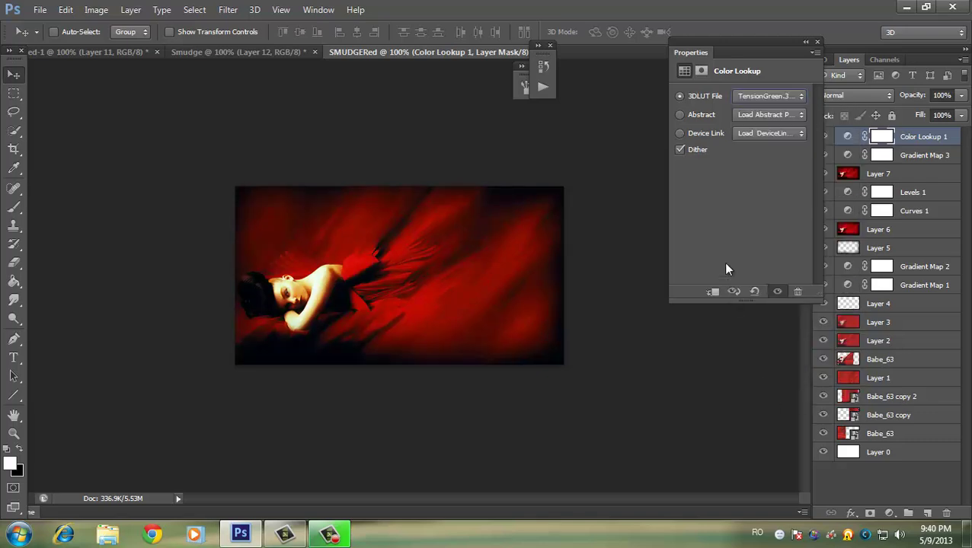
key(Up)
key(Up)
key(Up)
key(Up)
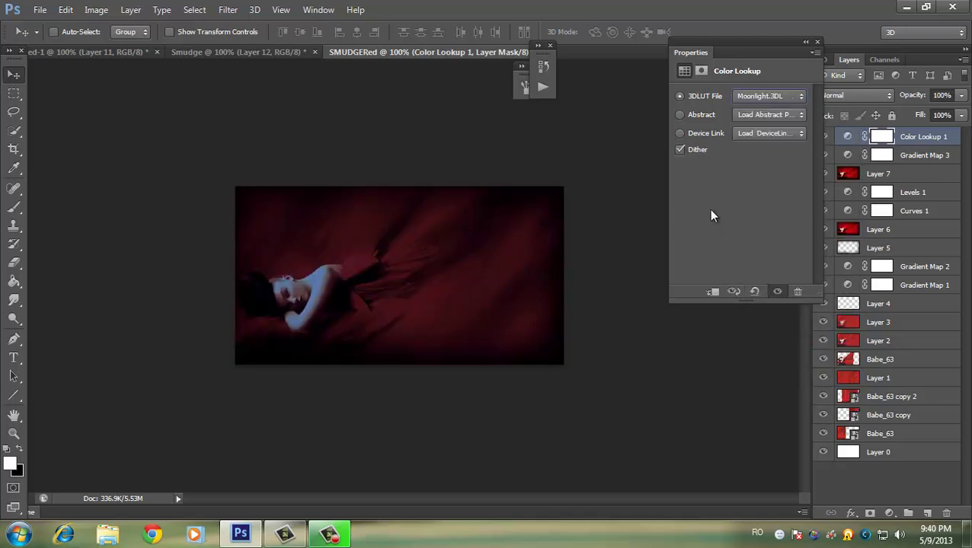
key(Up)
key(Up)
key(Down)
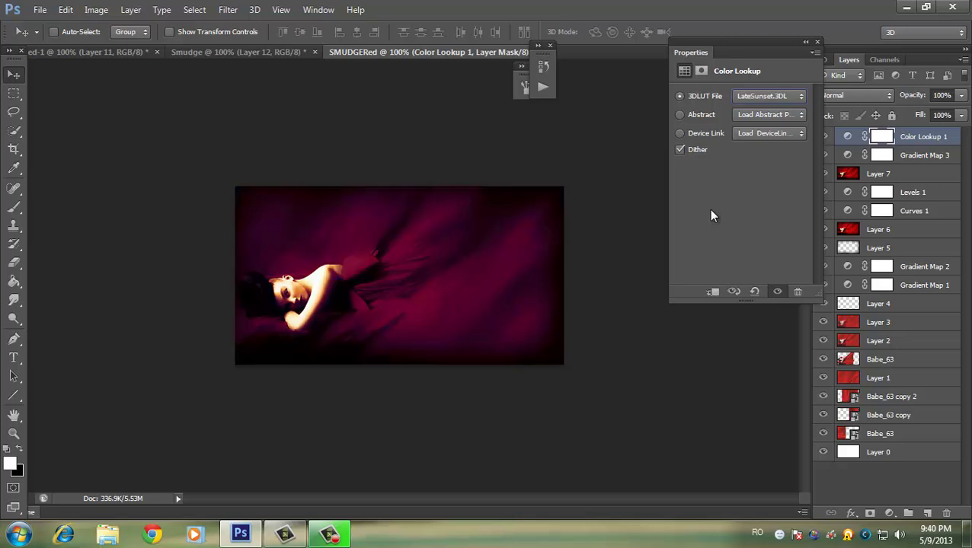
key(f)
key(Down)
key(Down)
key(Up)
key(Up)
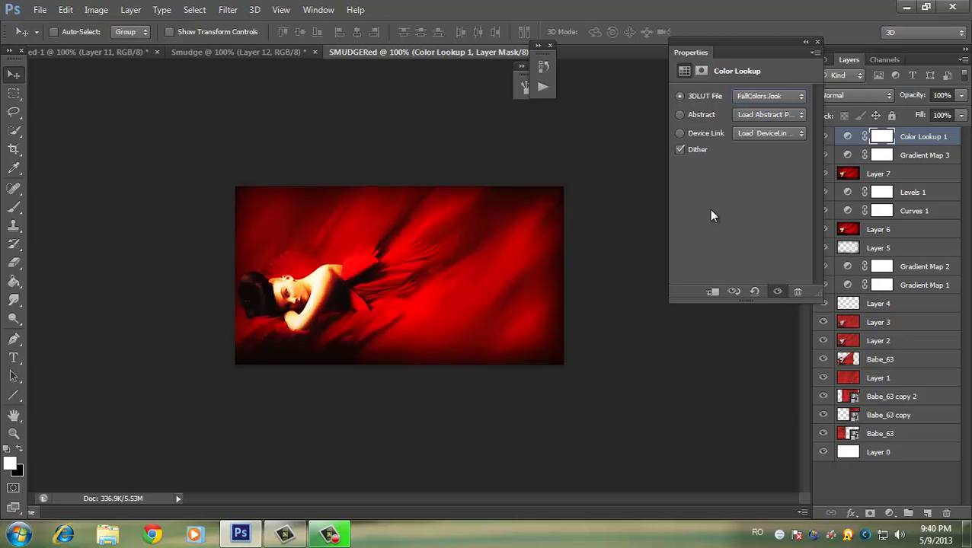
click(769, 96)
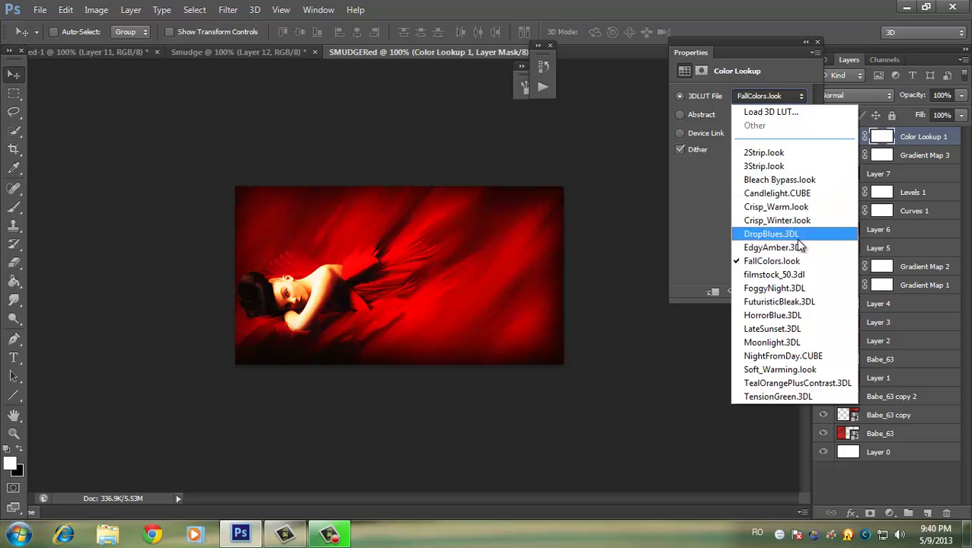
click(793, 235)
click(825, 138)
click(825, 137)
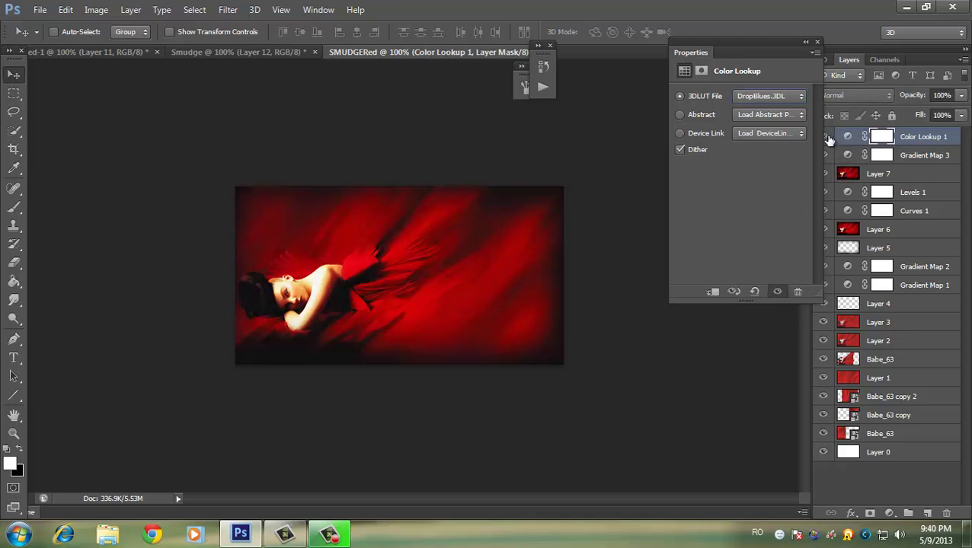
click(806, 43)
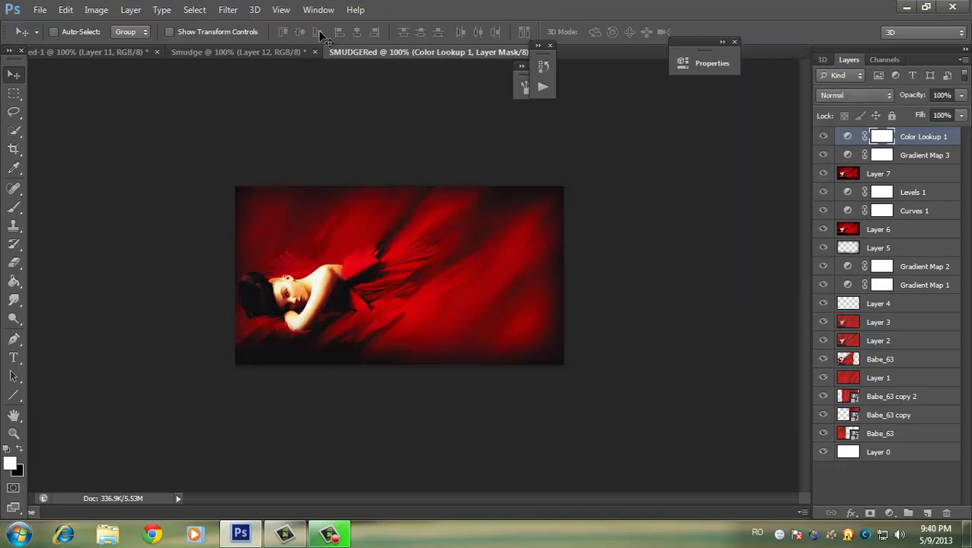
- Stamp a merged copy of the image onto new Layer 8
click(929, 515)
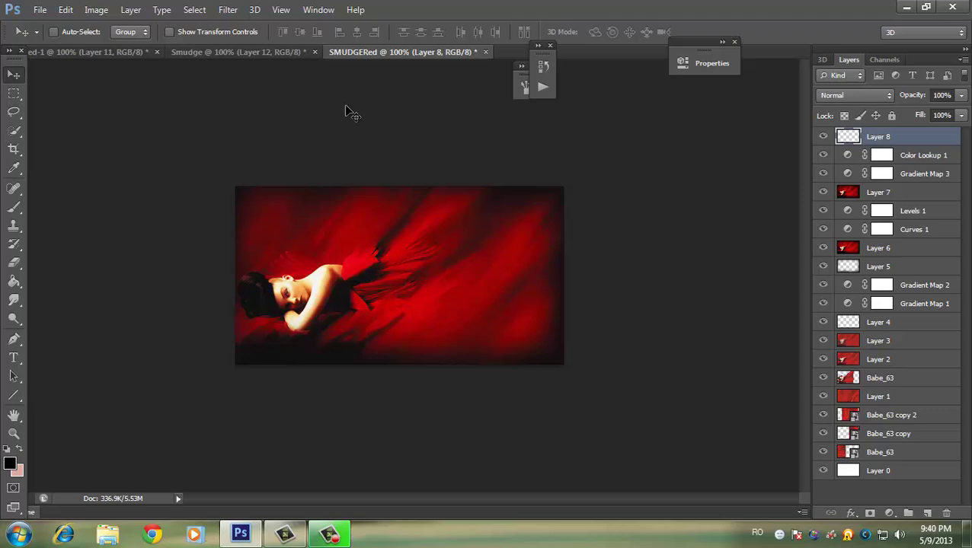
click(96, 9)
click(121, 214)
- Clean Layer 8 with Topaz Clean 3's CrispStyle preset, strength 1 and threshold 0.20
click(228, 10)
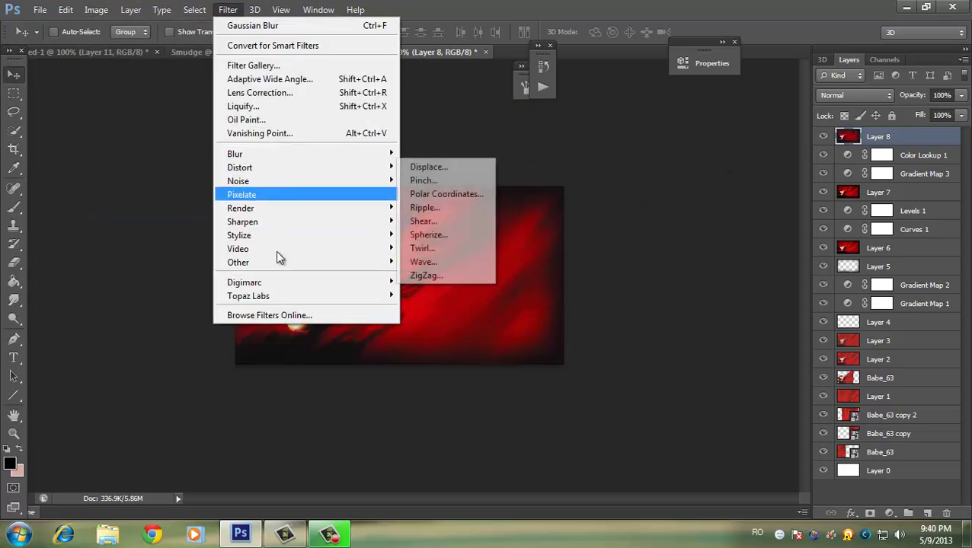
mouse_move(248, 296)
click(412, 295)
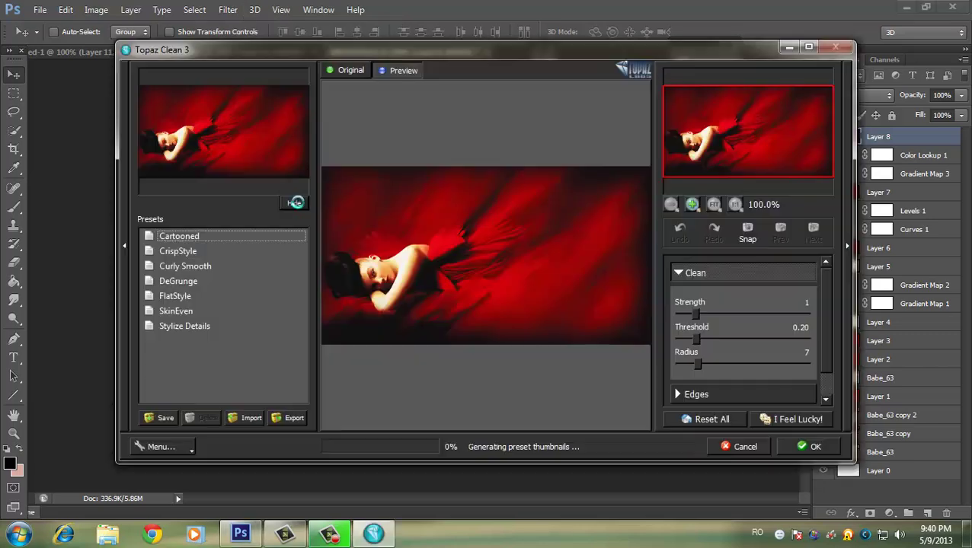
drag(696, 316, 680, 313)
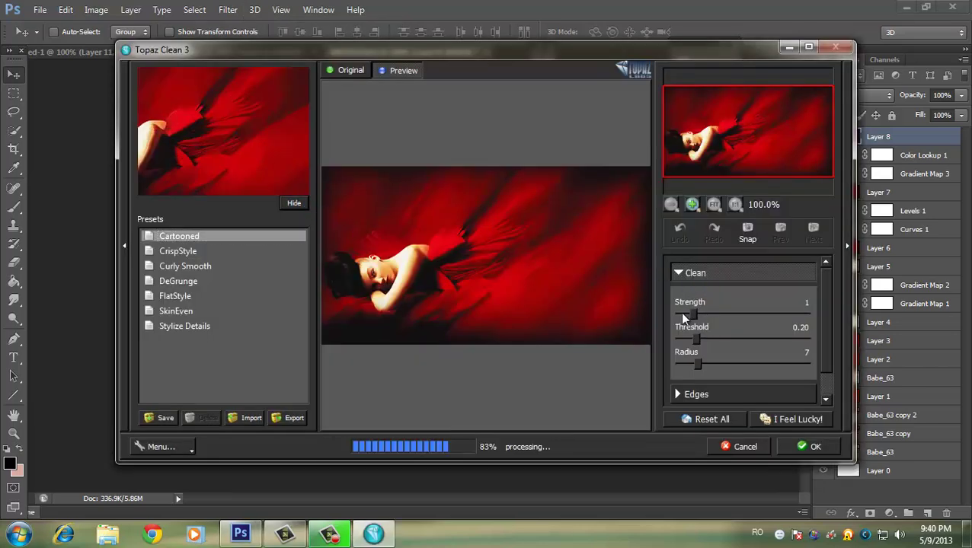
click(220, 252)
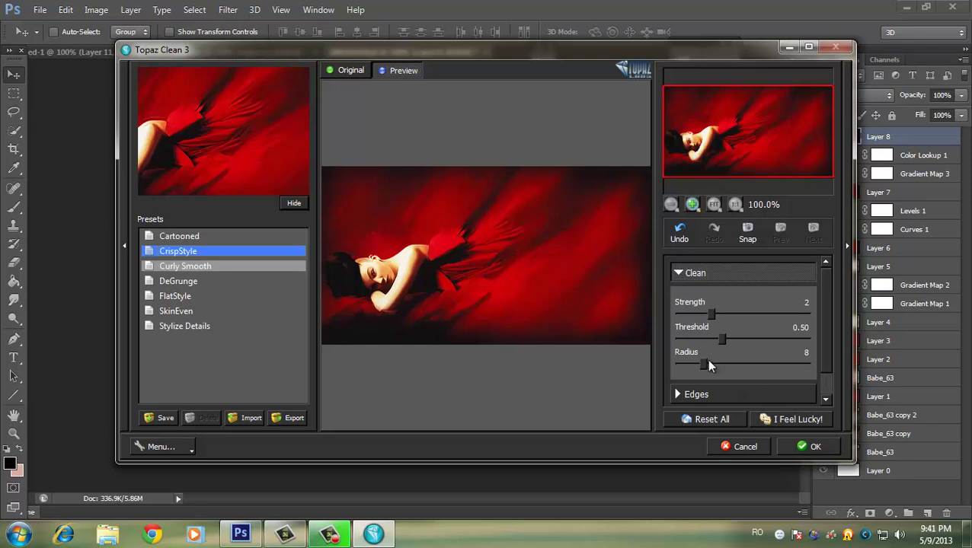
drag(721, 340, 693, 339)
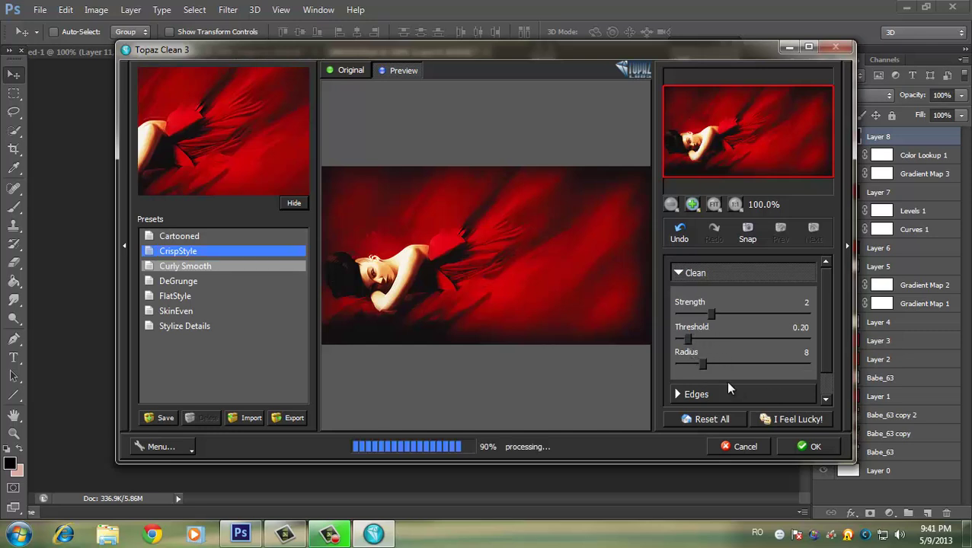
click(692, 315)
click(826, 445)
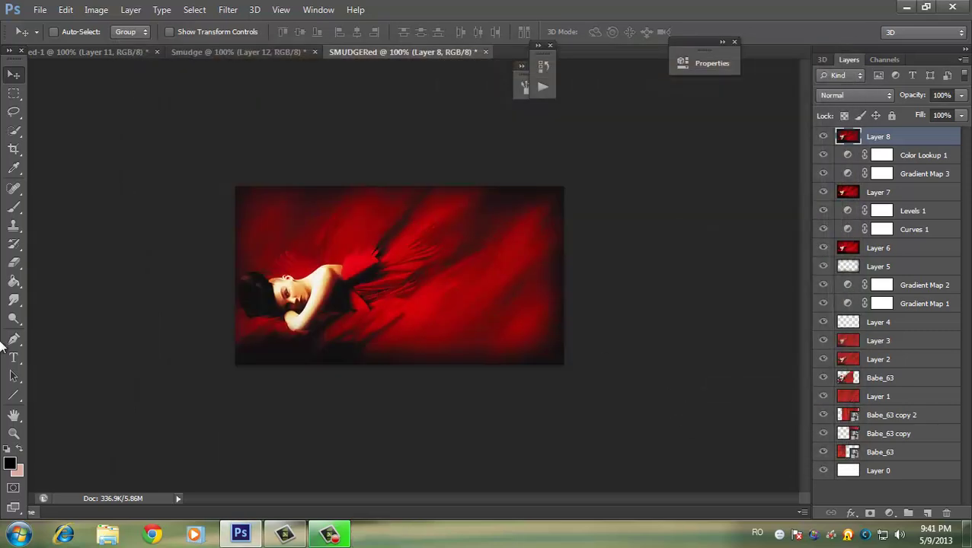
- Erase part of the cleaned layer around the face
click(13, 263)
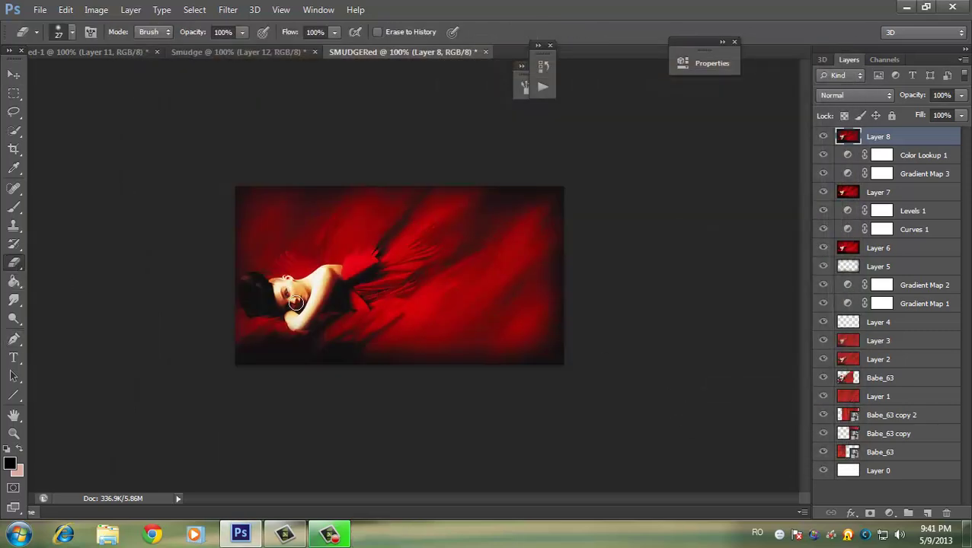
drag(296, 303, 298, 297)
click(13, 74)
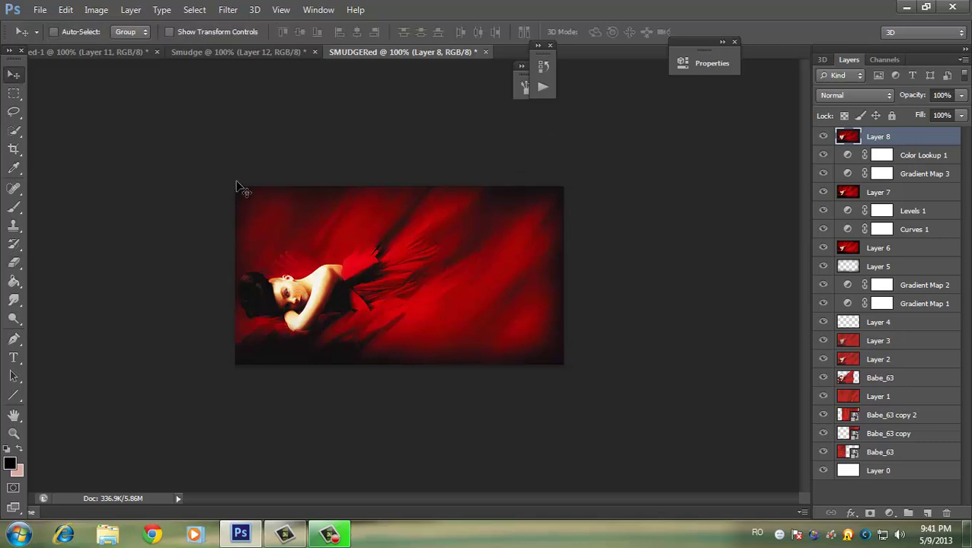
- Stamp a merged copy onto new Layer 9 and sharpen it with Filter > Sharpen
click(927, 514)
click(96, 9)
click(163, 214)
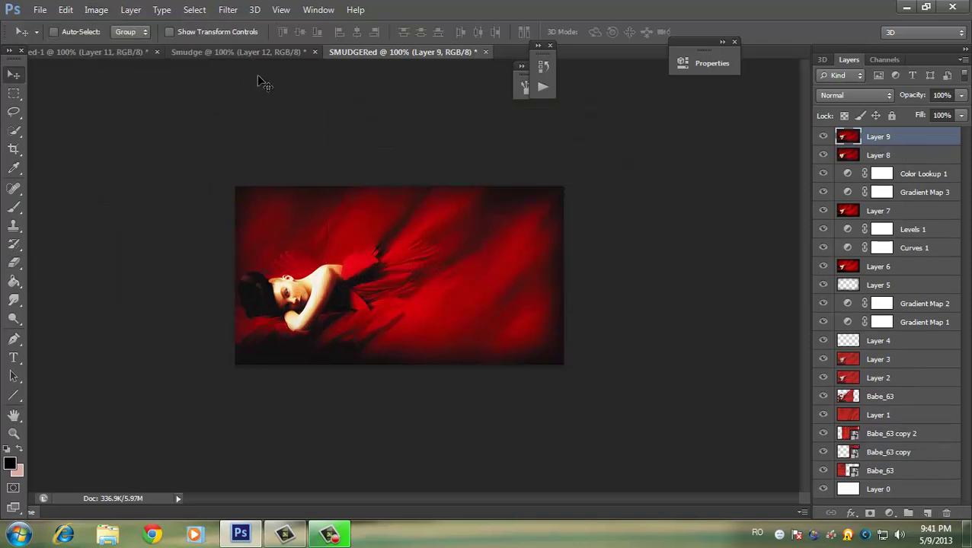
click(228, 10)
mouse_move(242, 222)
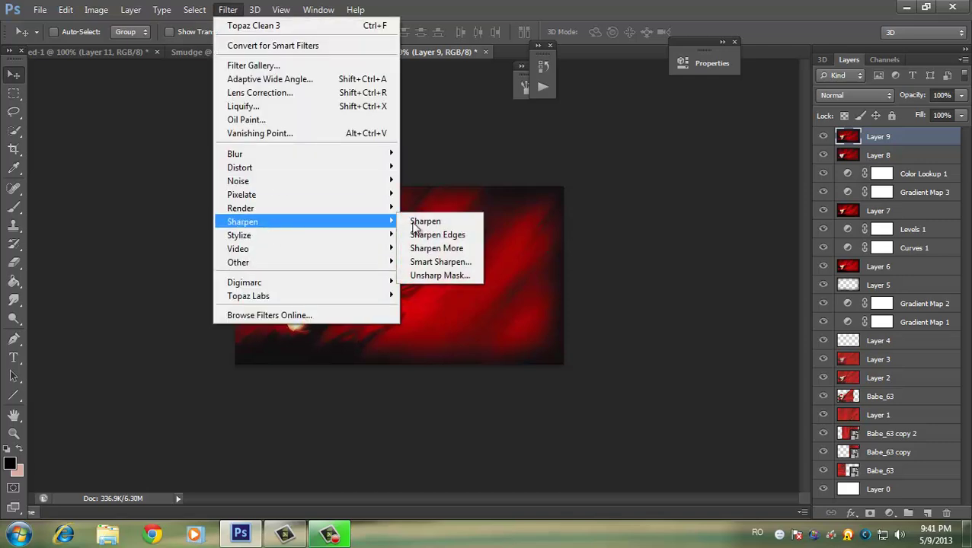
click(415, 223)
- Set Layer 9's opacity to 60% and add an empty Layer 10 above it
drag(900, 92, 872, 100)
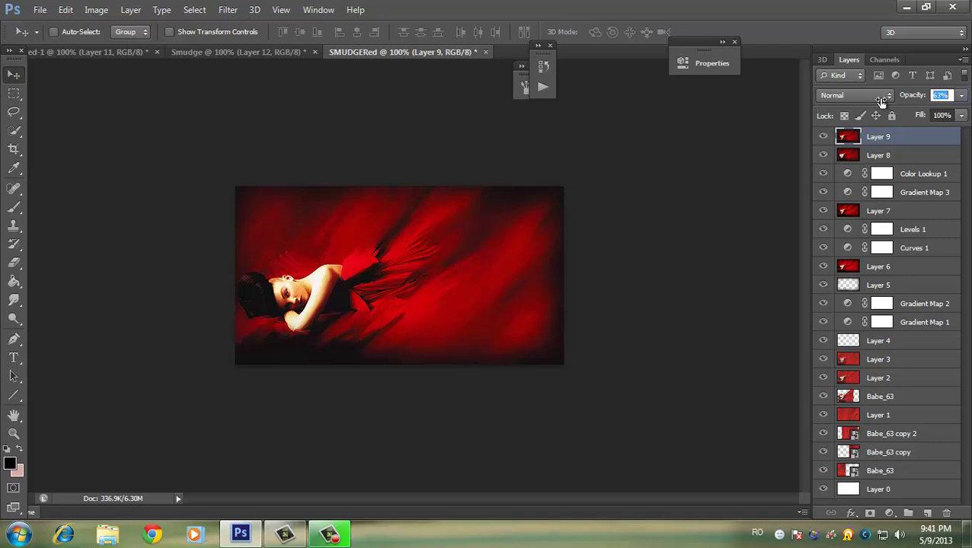
drag(879, 102, 879, 102)
click(889, 512)
click(889, 512)
click(927, 513)
click(96, 9)
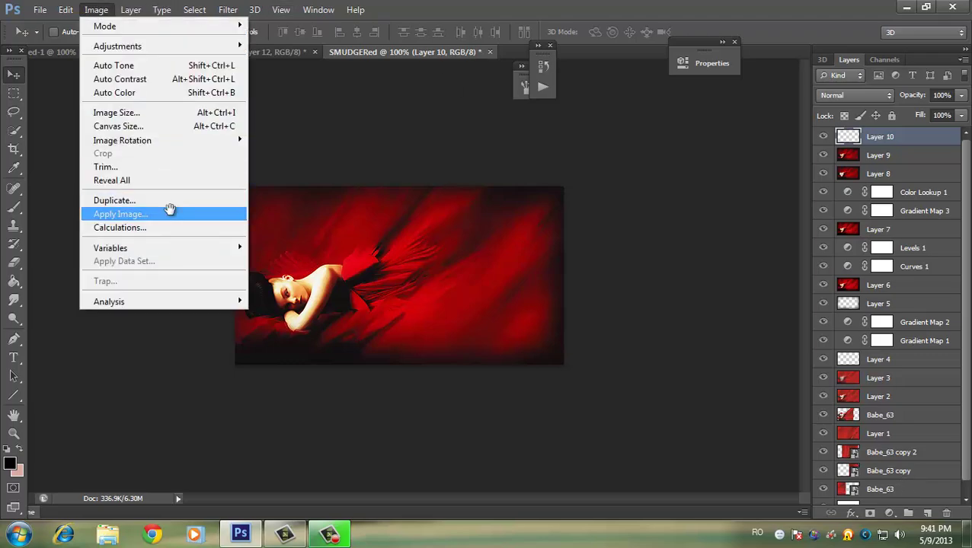
- Stamp the merged image onto Layer 10, then stroke a 1 px black border on new Layer 11
click(169, 210)
key(Return)
click(926, 513)
click(14, 93)
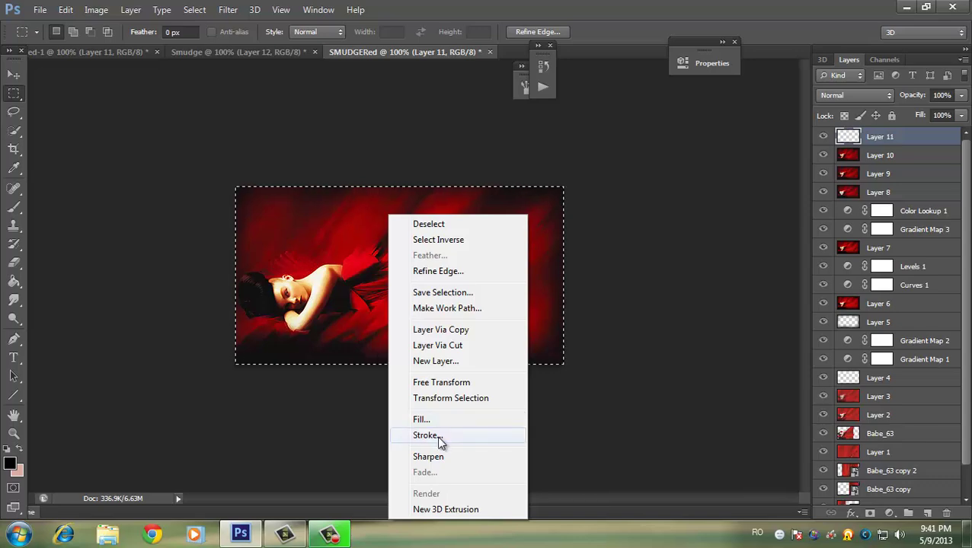
click(438, 436)
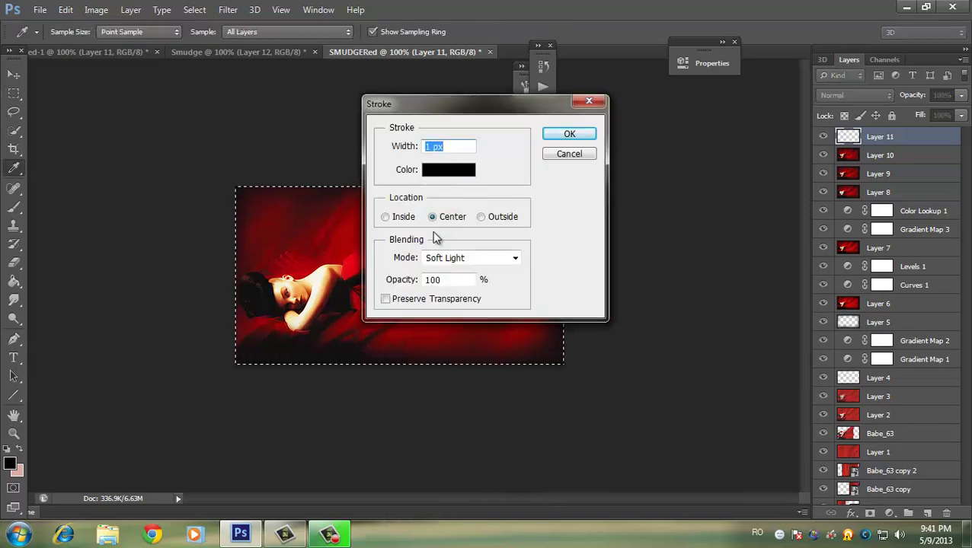
key(Return)
right_click(416, 213)
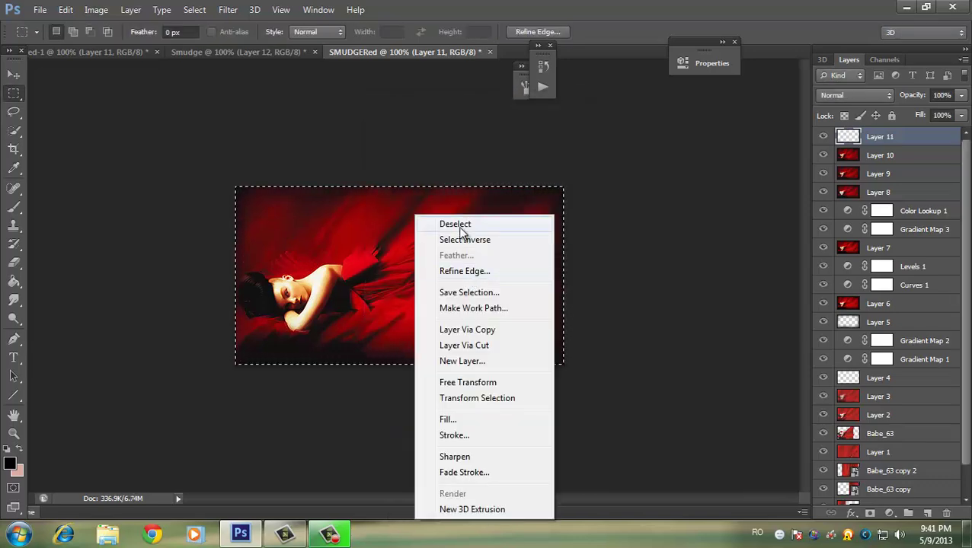
click(441, 221)
right_click(15, 98)
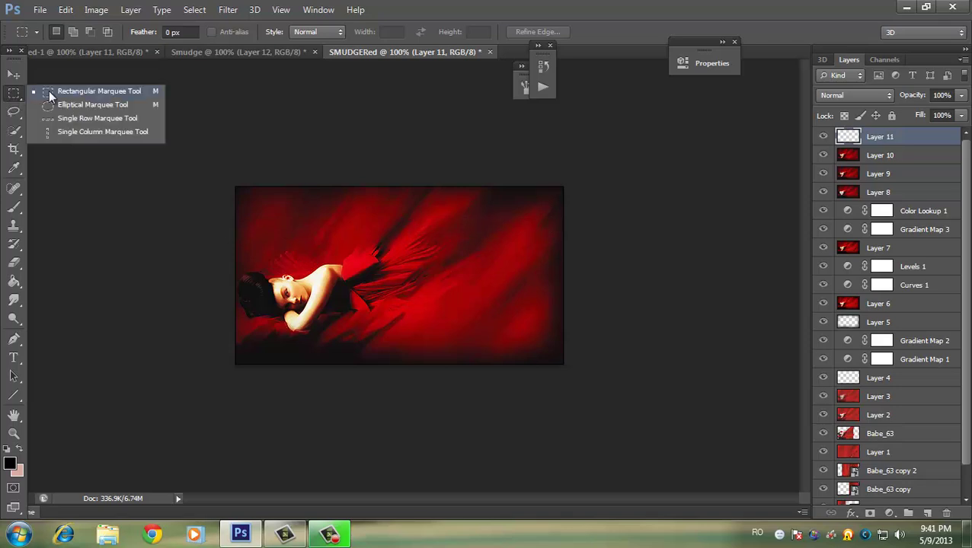
click(14, 75)
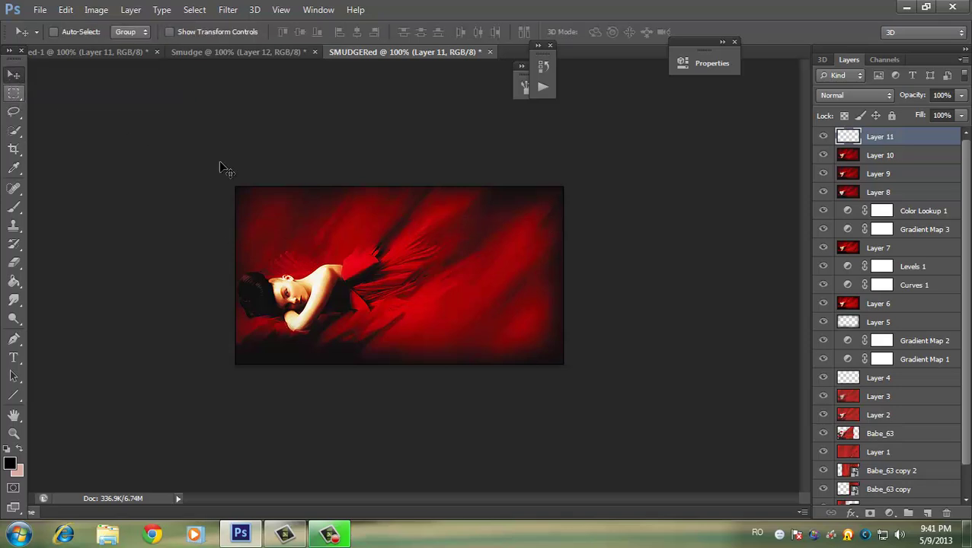